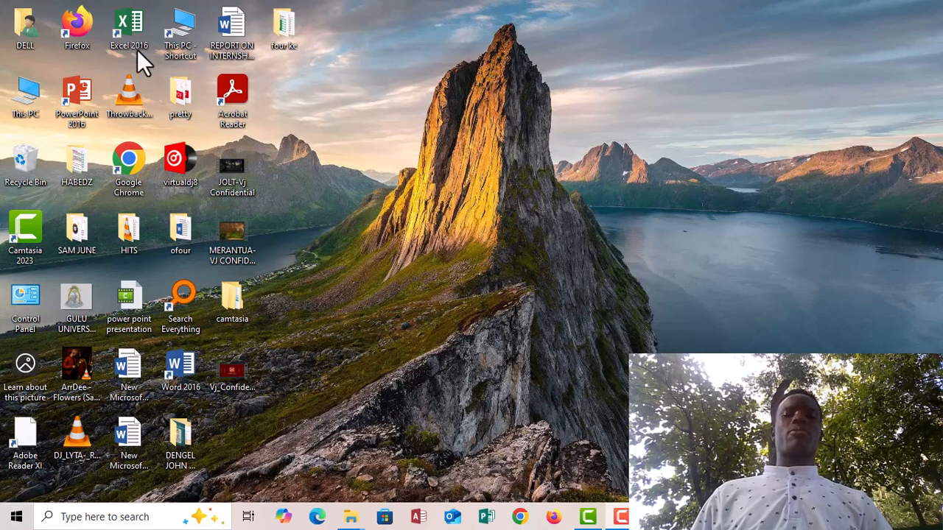
Open Excel and create a new blank workbook.
double_click(124, 27)
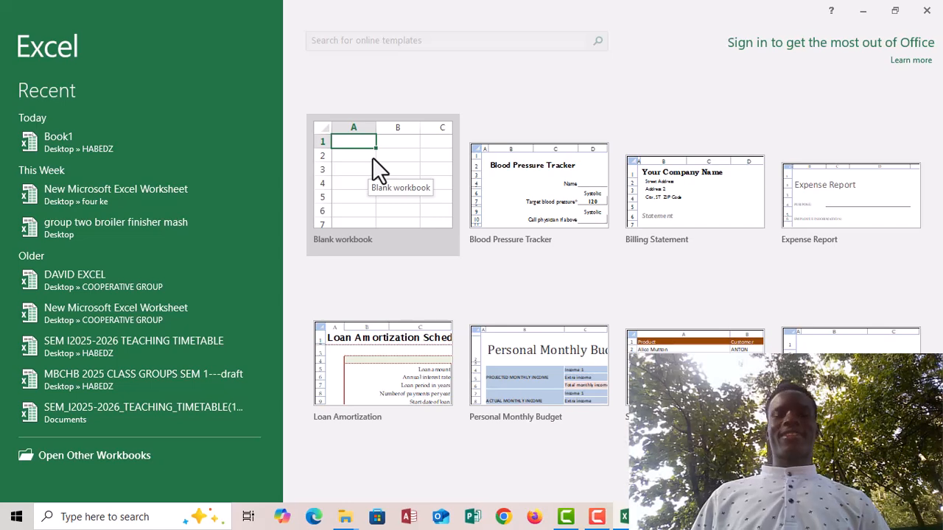
left_click(372, 158)
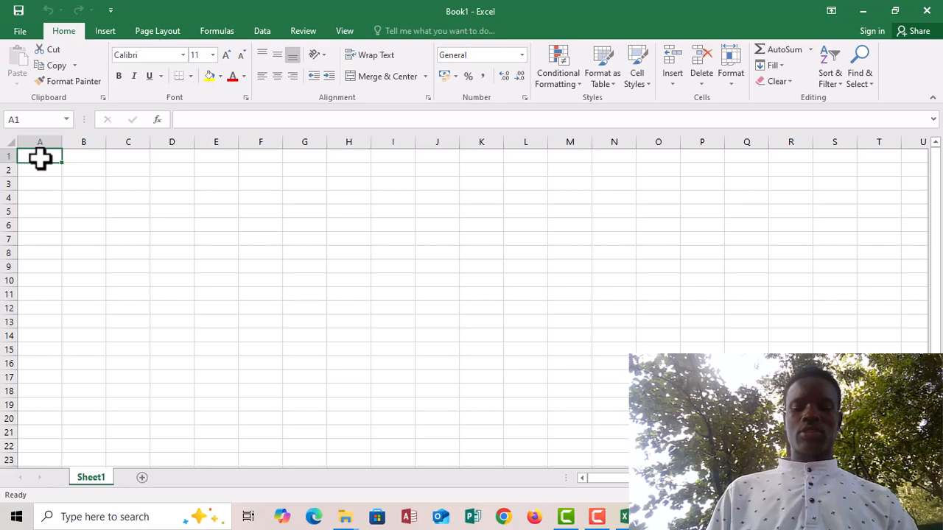
Enter three students' first names in cells A1 to A3, one per row.
type("JO")
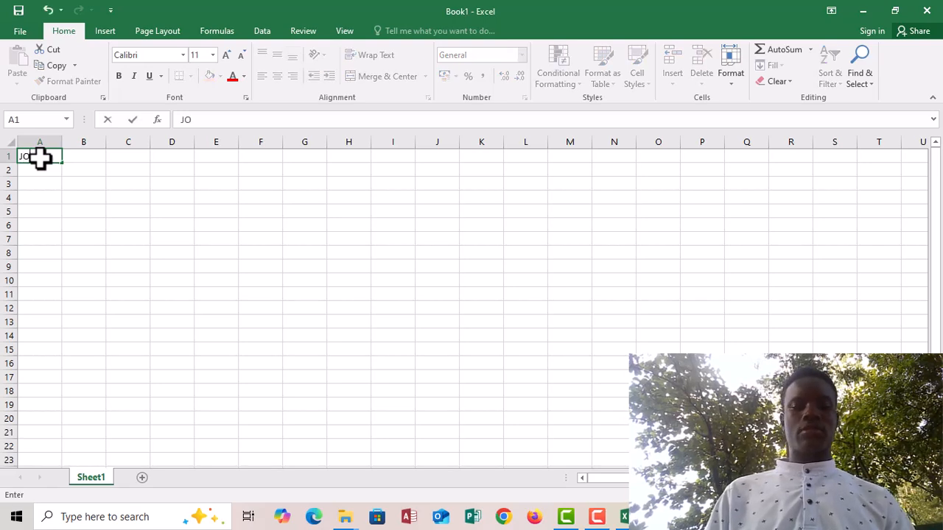
type("HN")
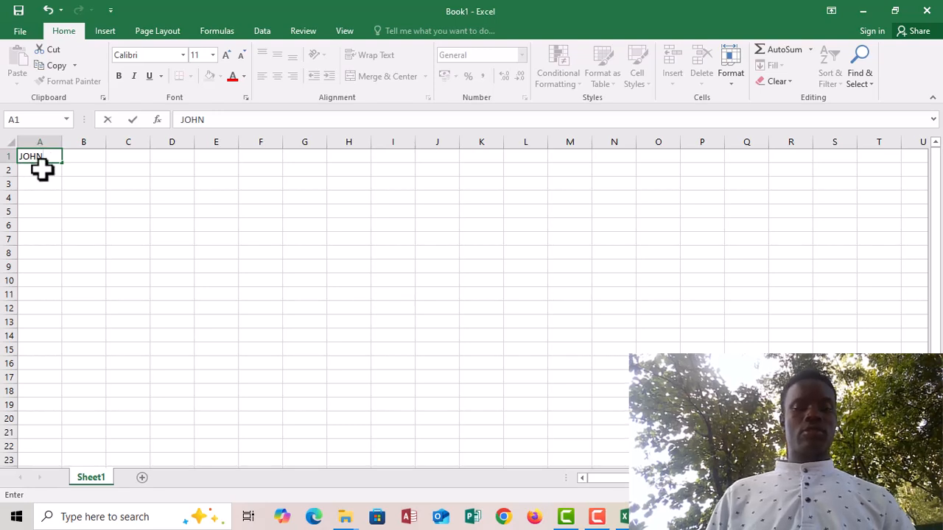
left_click(41, 169)
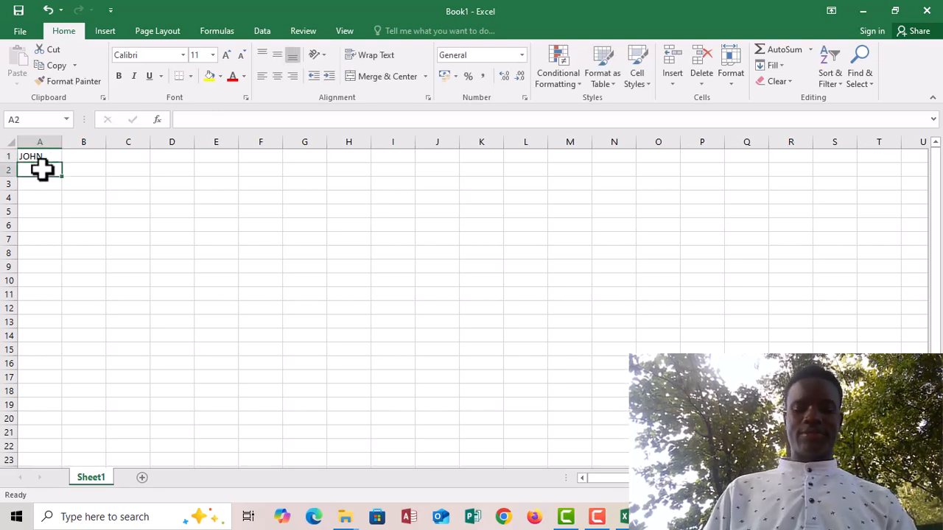
type("N")
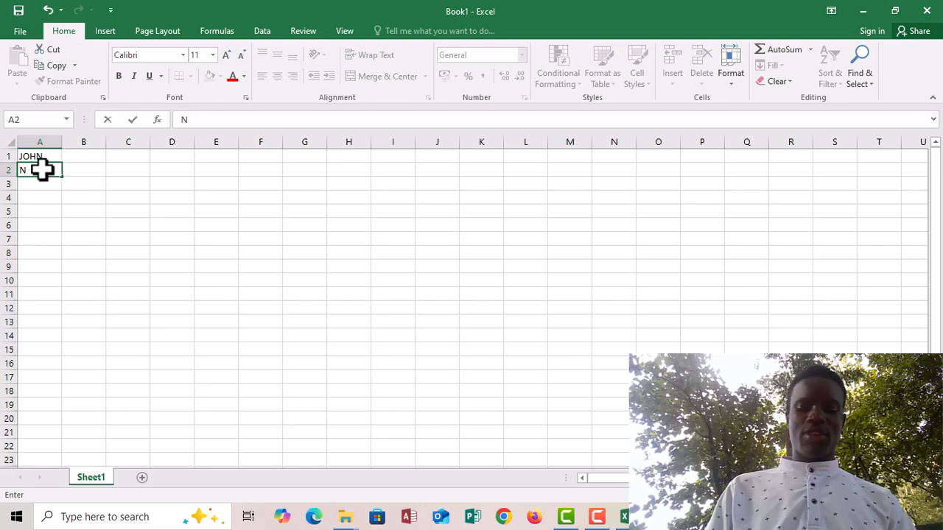
type("OE")
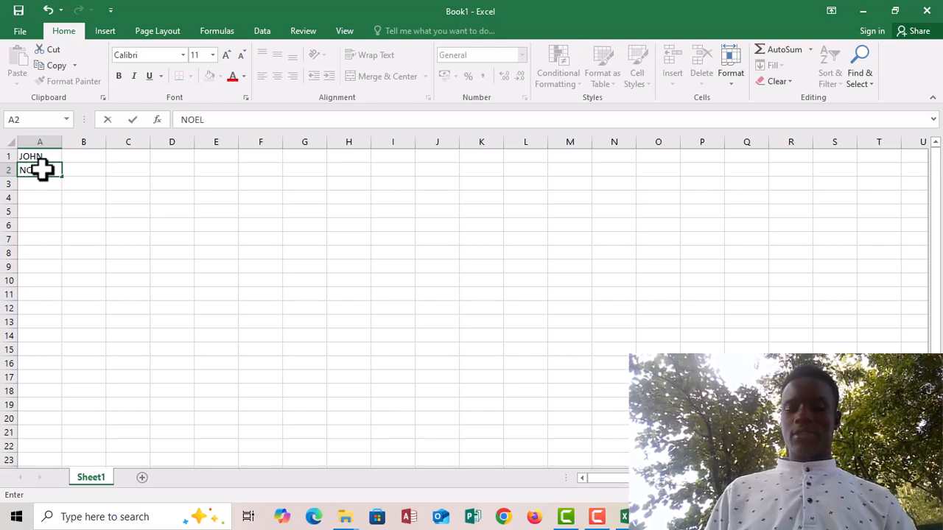
type("L")
key("Return")
type("M")
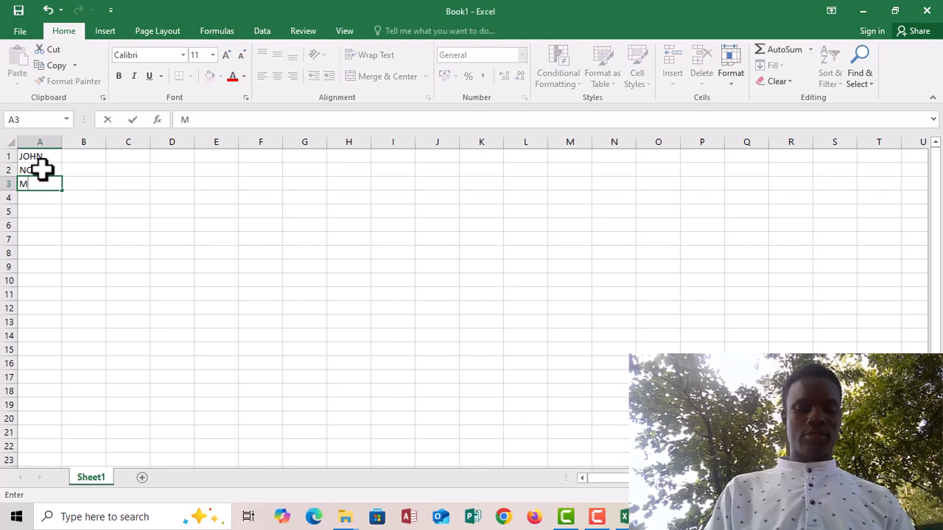
type("OSE")
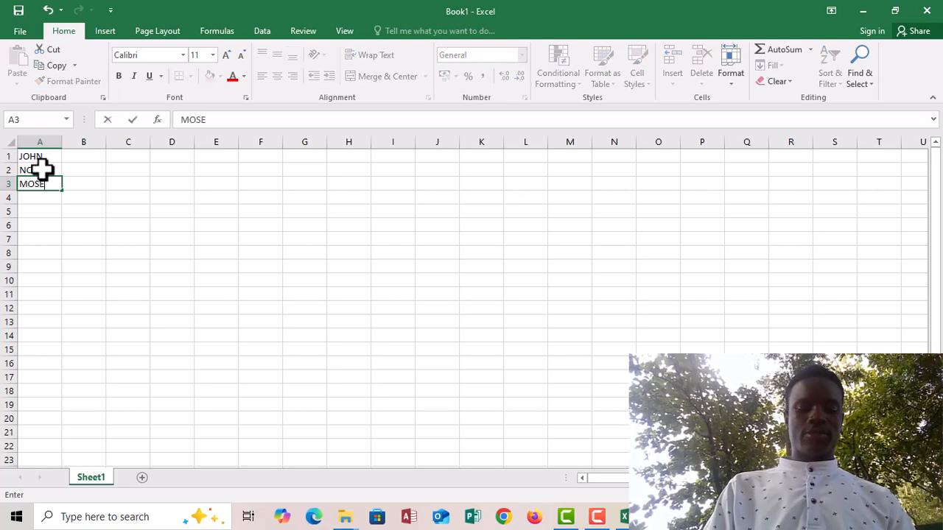
type("S")
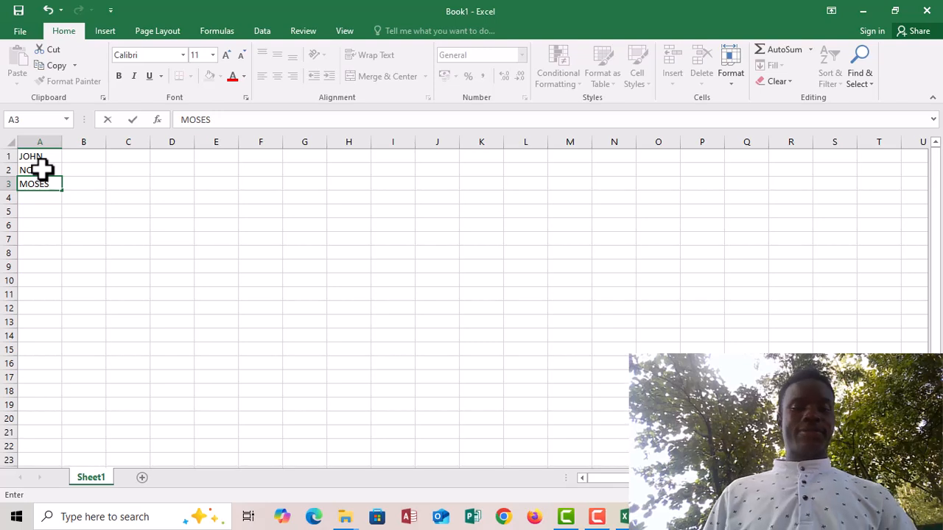
Add two more students' first names in cells A4 and A5.
left_click(37, 203)
type("P")
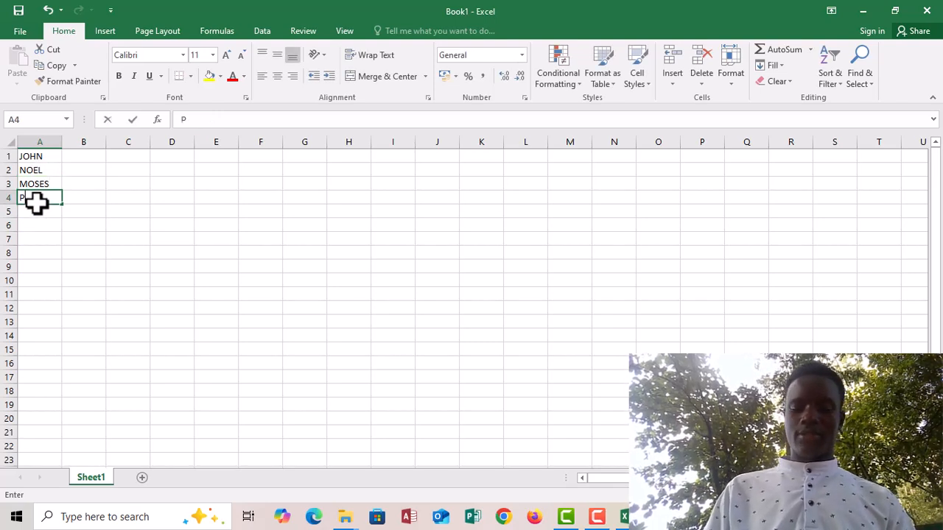
type("ETER")
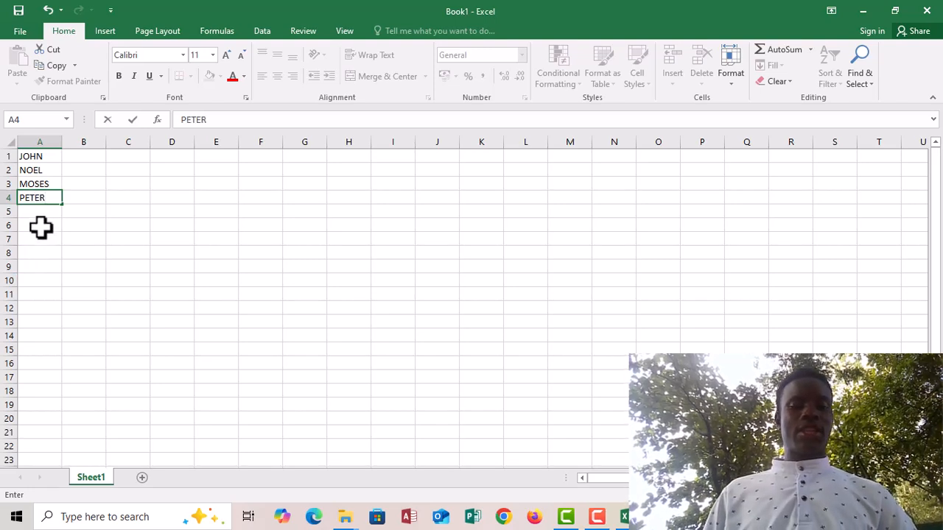
left_click(42, 219)
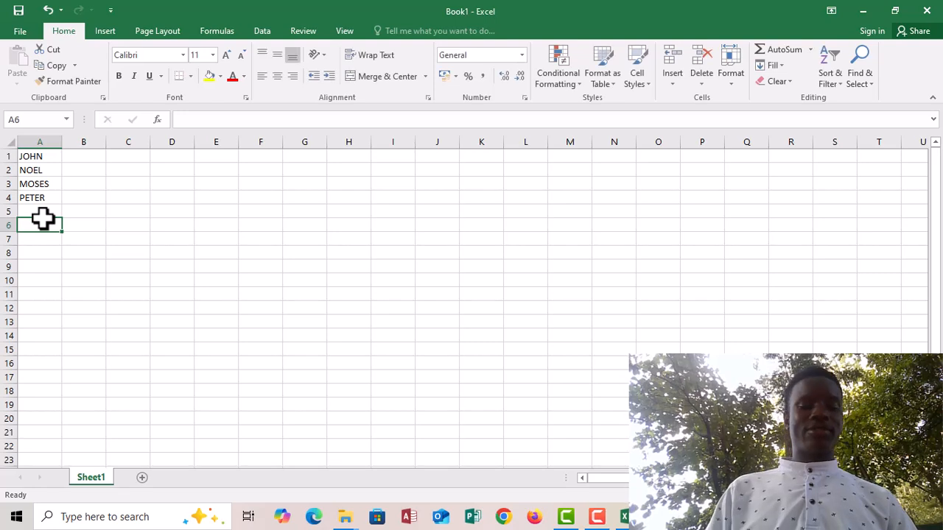
left_click(39, 211)
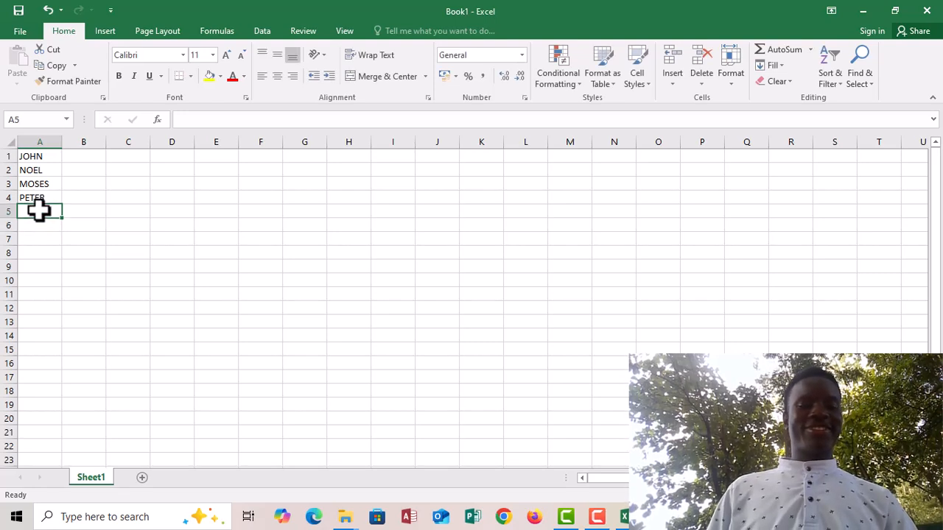
type("NYERY")
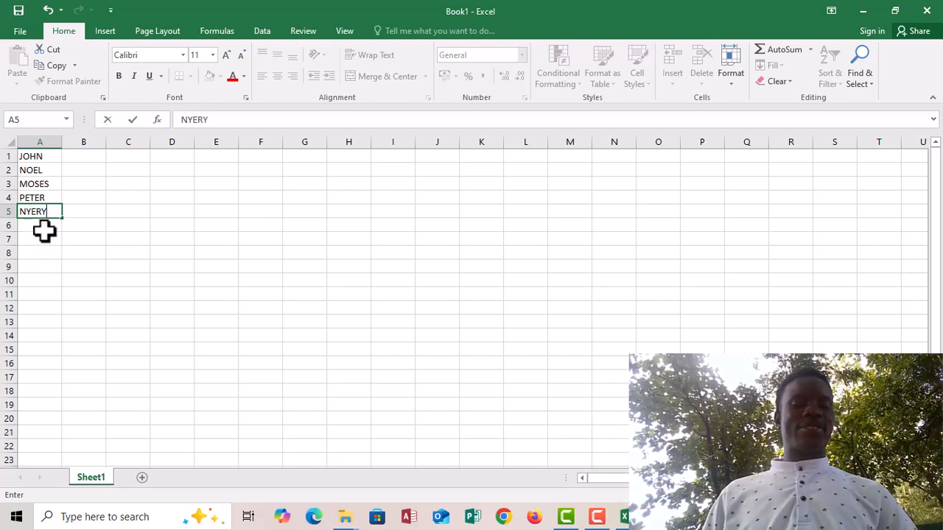
left_click(84, 142)
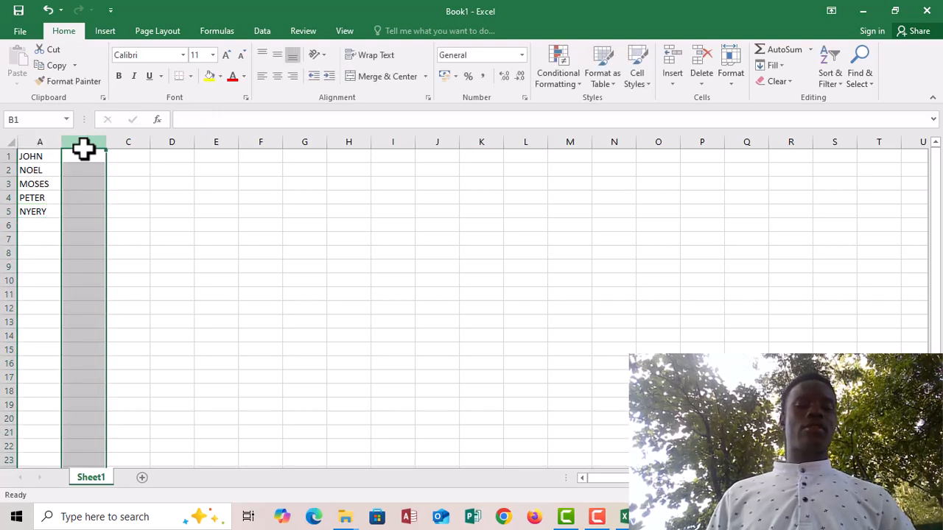
Replace the student name in cell A1 with the column heading NAME.
left_click(40, 154)
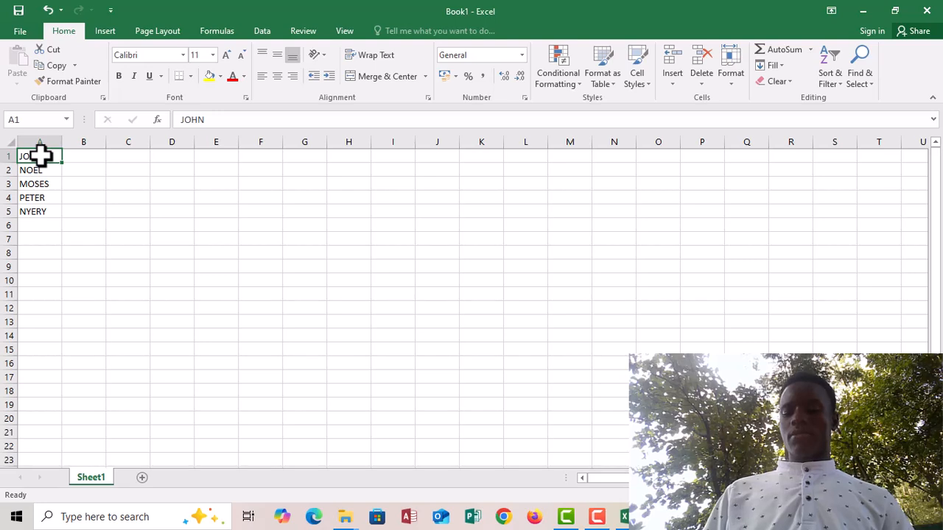
key("BackSpace")
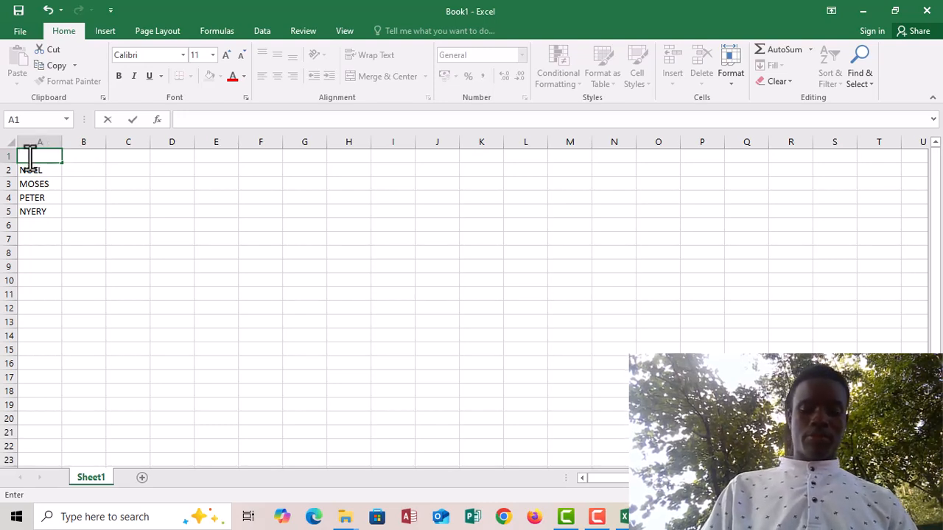
type("NA")
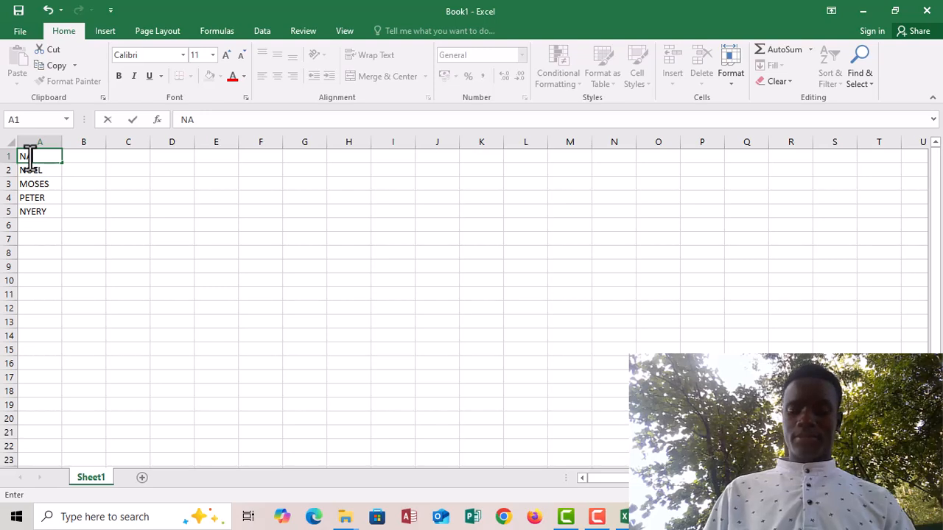
type("ME")
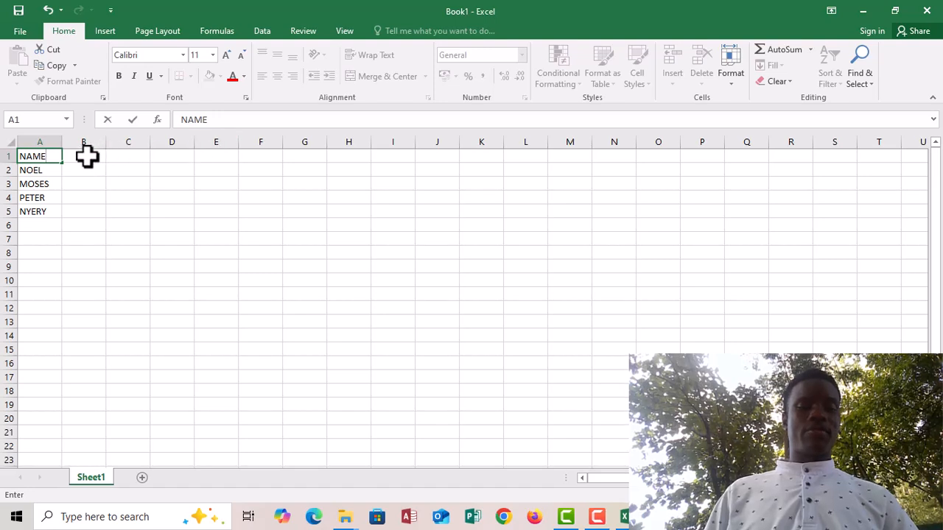
Enter the subject headings ENG, MTC, SST and SCIE in cells B1 to E1.
left_click(87, 156)
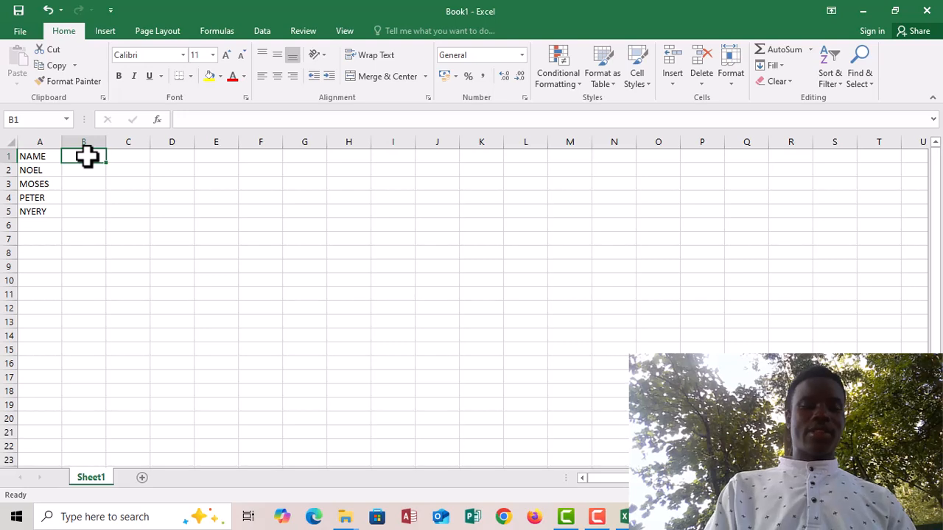
type("E")
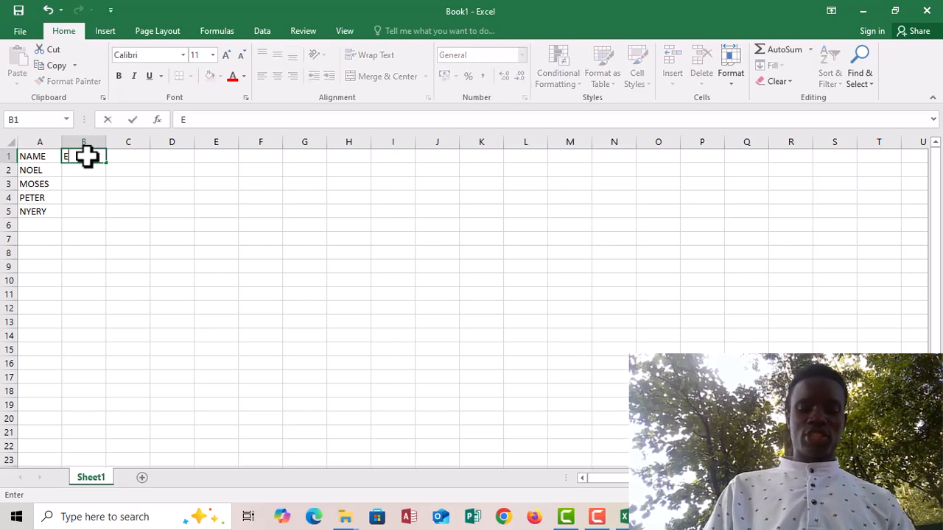
type("N")
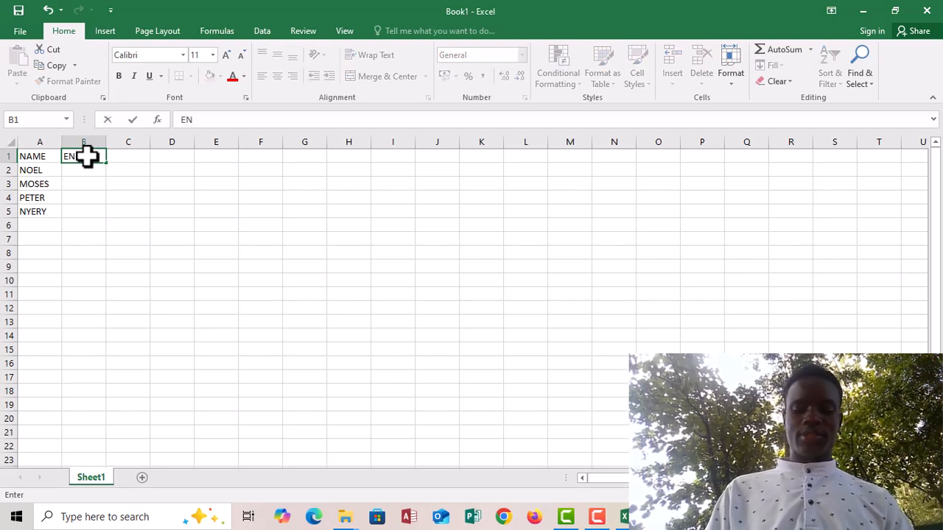
type("G")
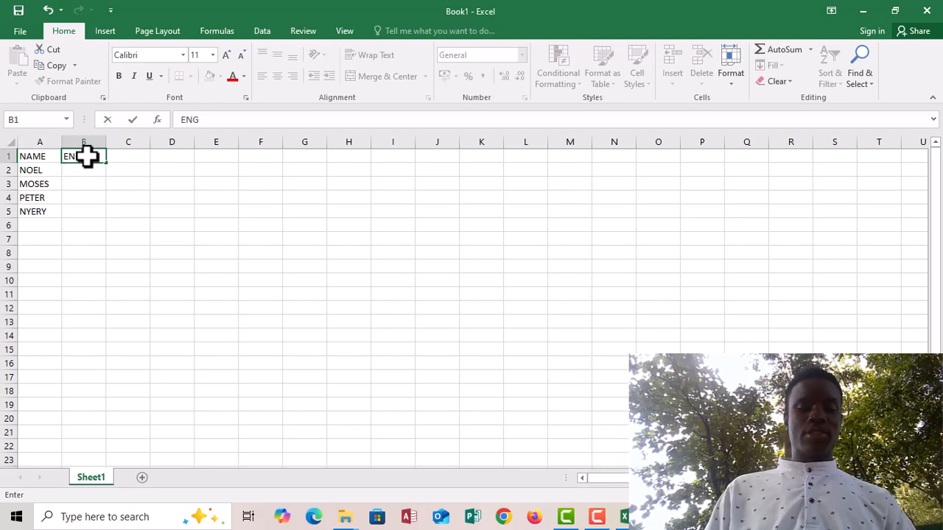
left_click(127, 160)
type("MTC")
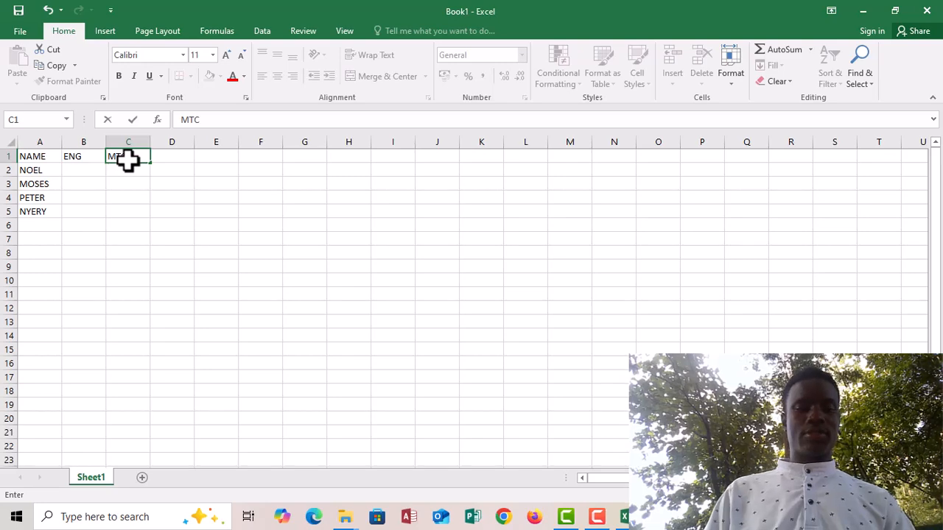
left_click(180, 160)
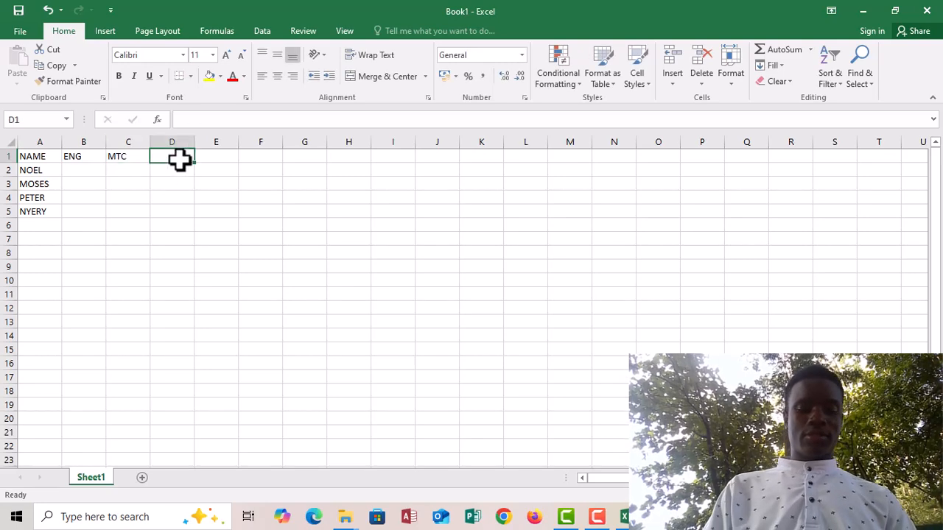
type("SST")
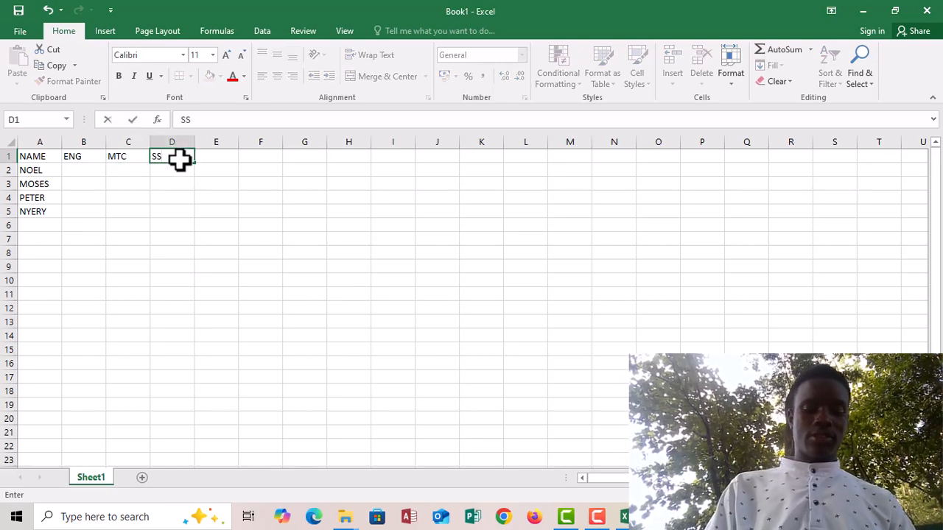
left_click(224, 161)
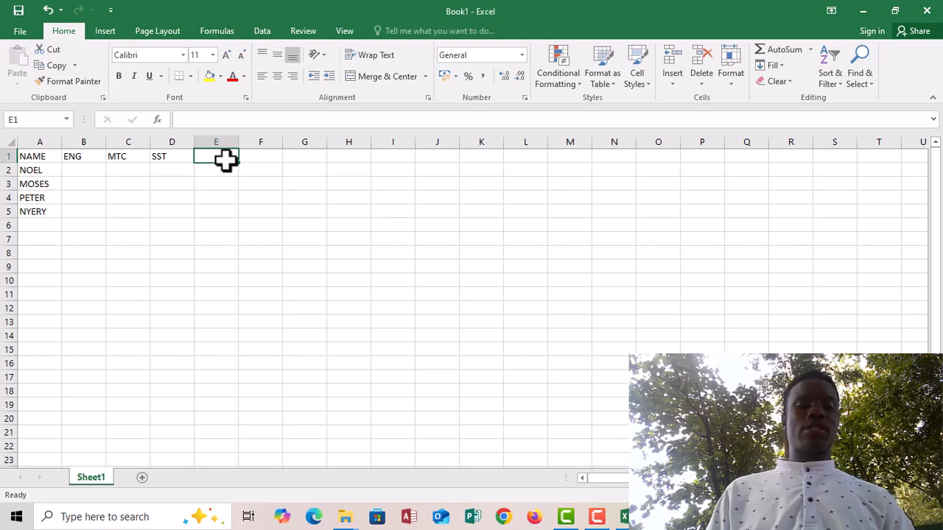
type("SC")
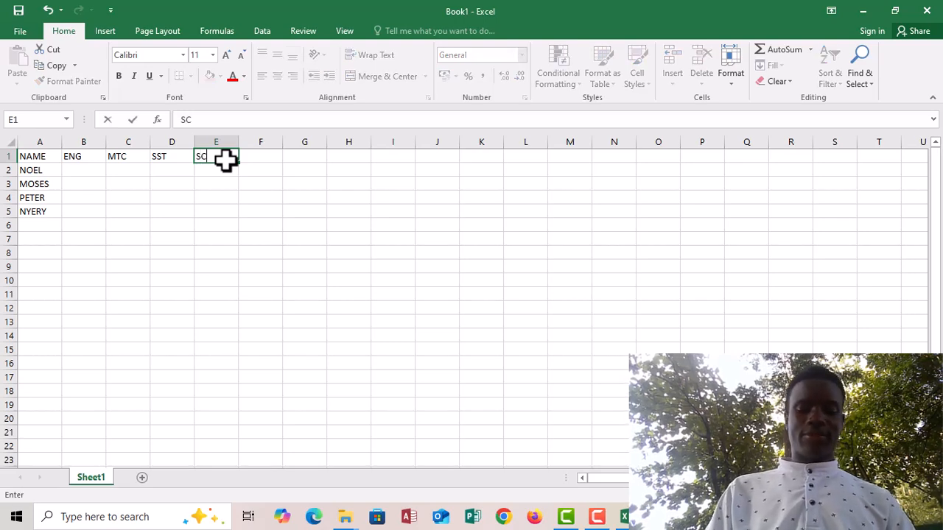
type("IE")
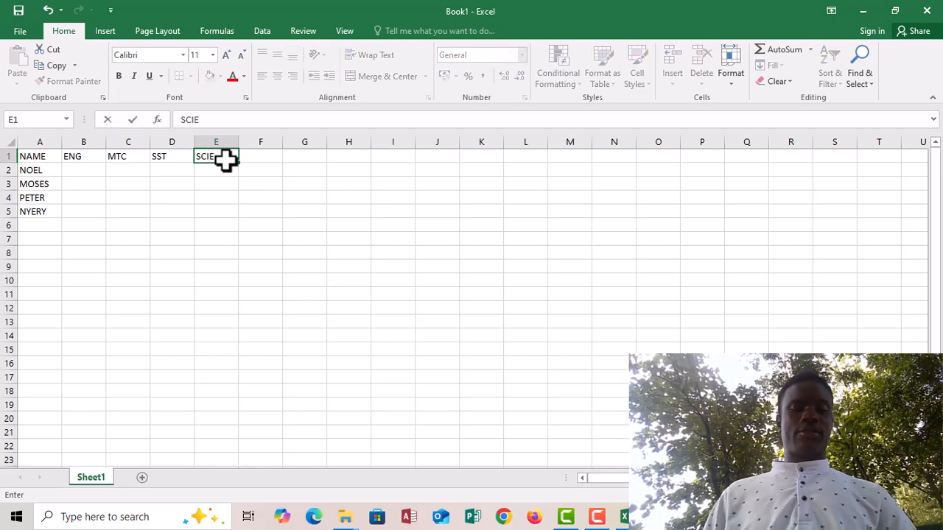
Add the column headings TOTAL in cell F1 and AVERAGE in cell G1.
left_click(268, 154)
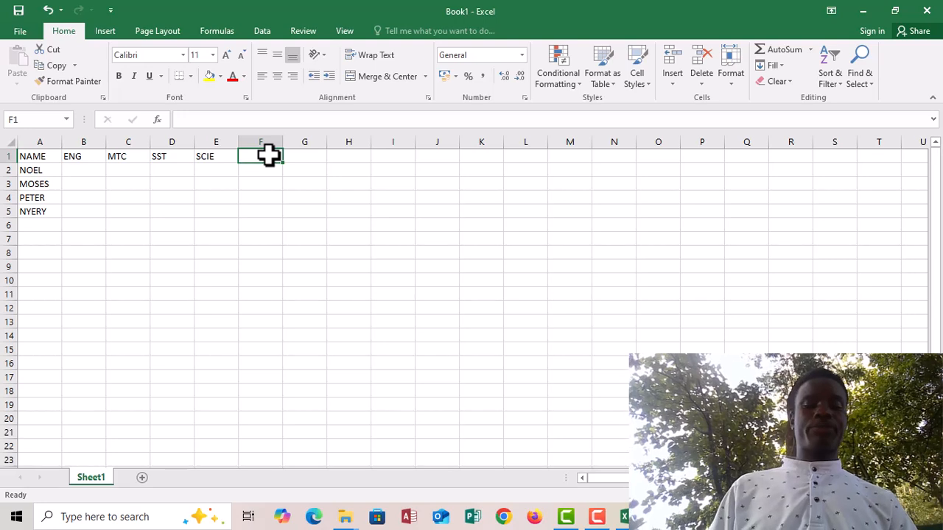
type("TO")
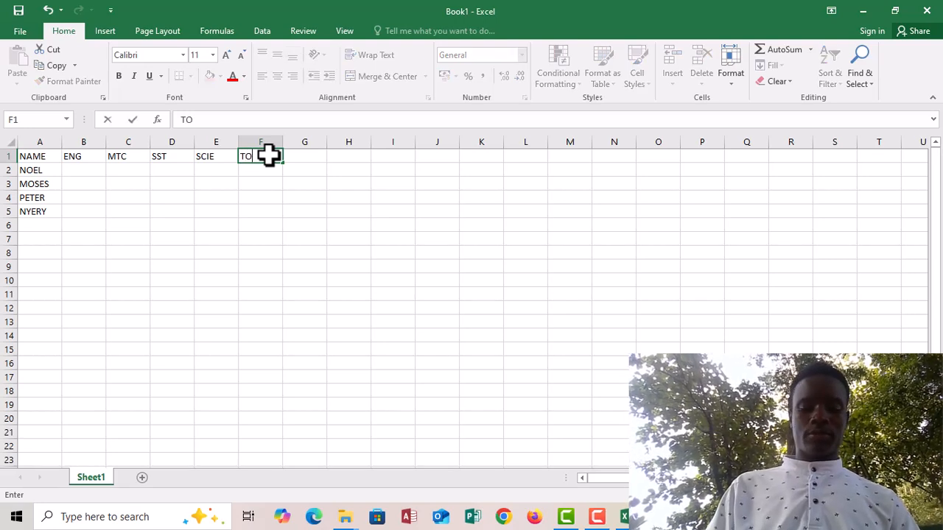
type("TAL")
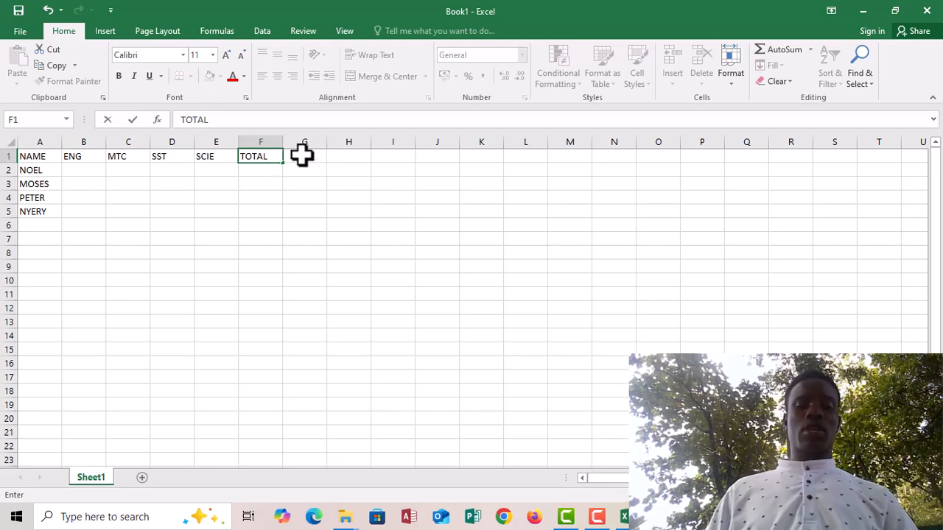
left_click(302, 155)
type("A")
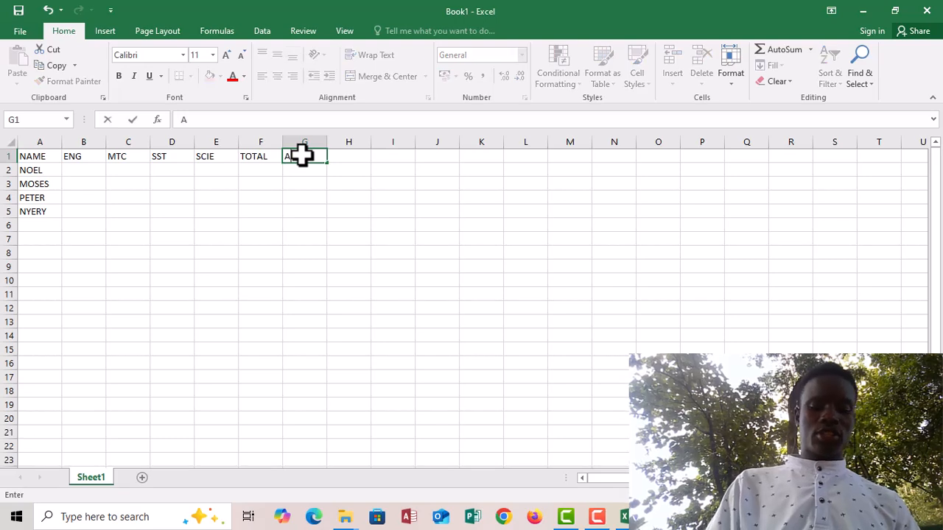
type("VE")
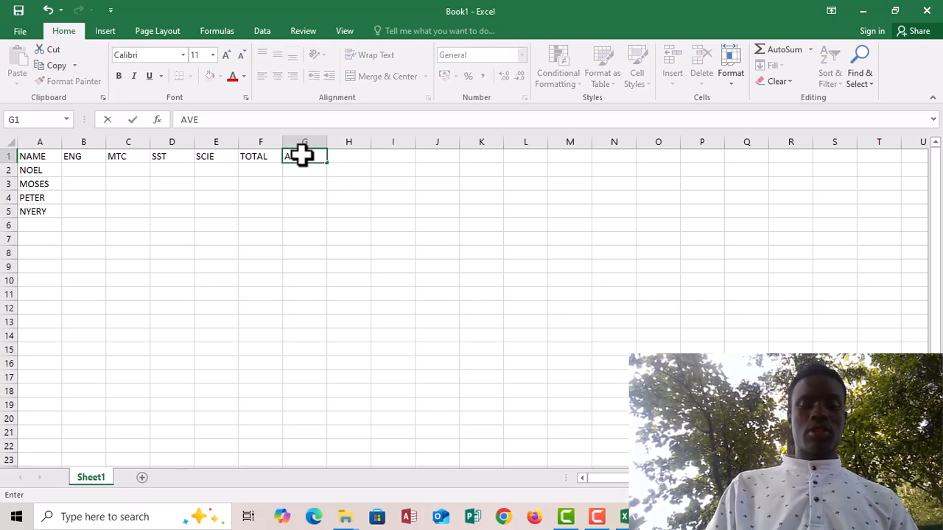
type("RAGE")
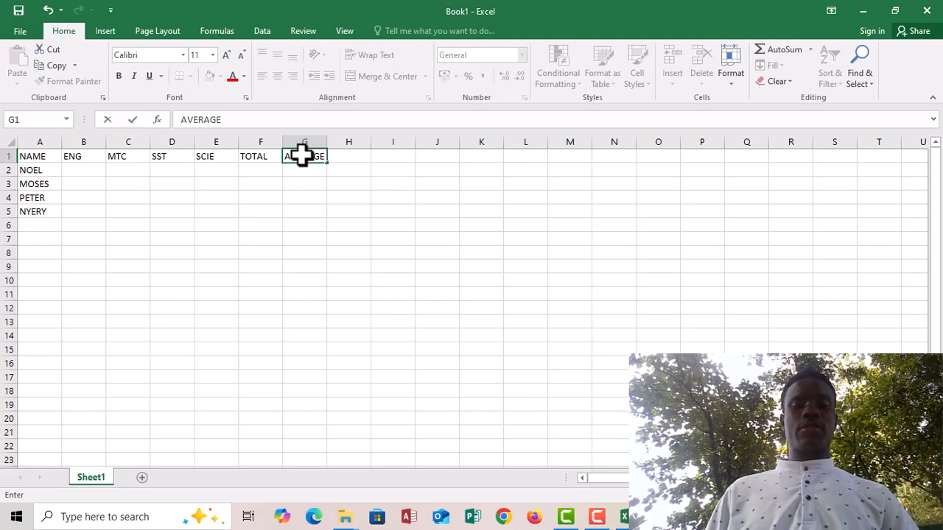
Add the column headings POSITION in cell H1 and COMMENT in cell I1.
left_click(343, 162)
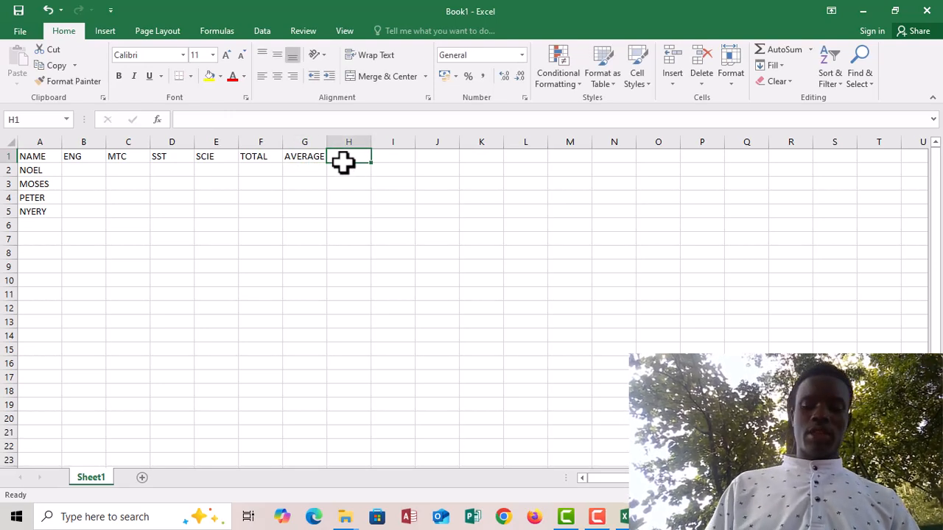
type("POS")
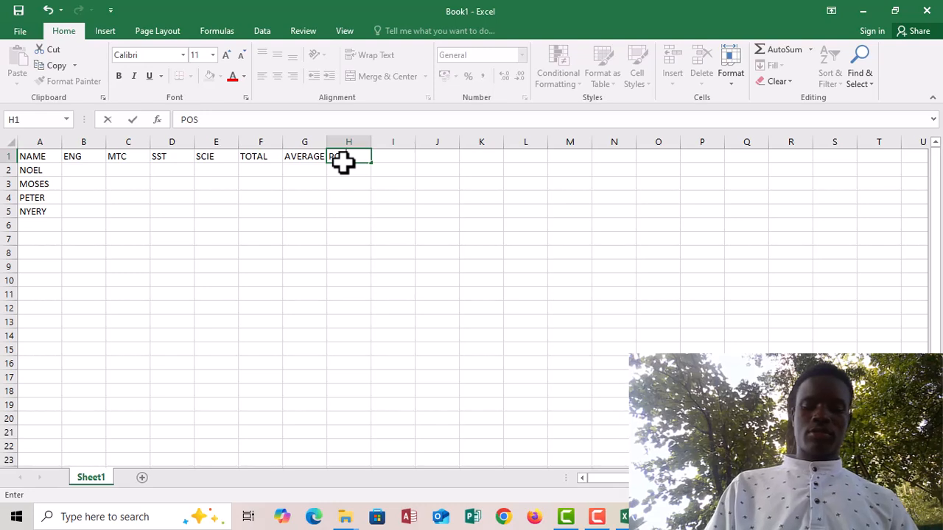
type("ITION")
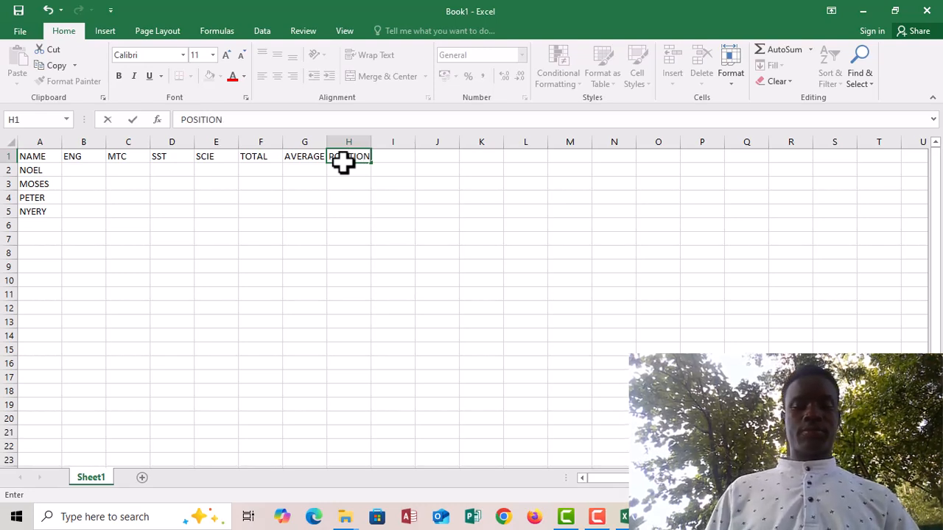
left_click(398, 158)
type("COMM")
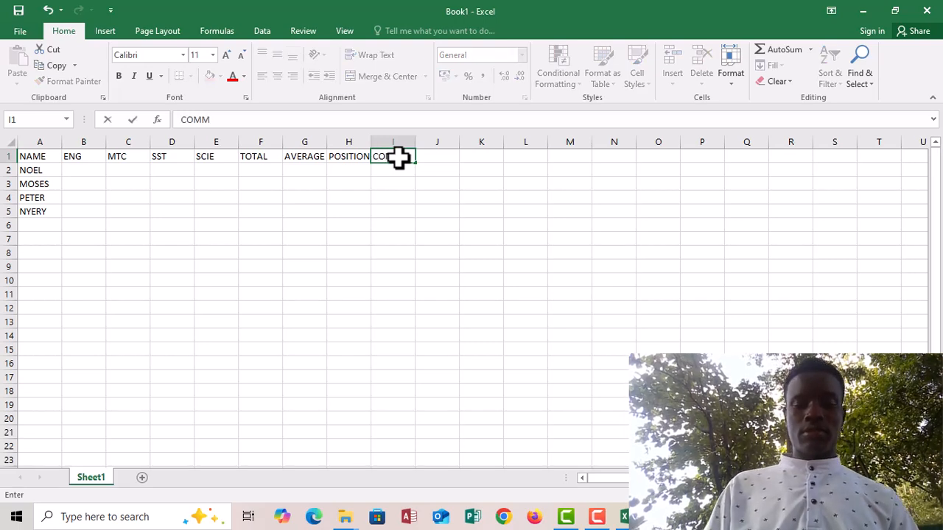
type("ENT")
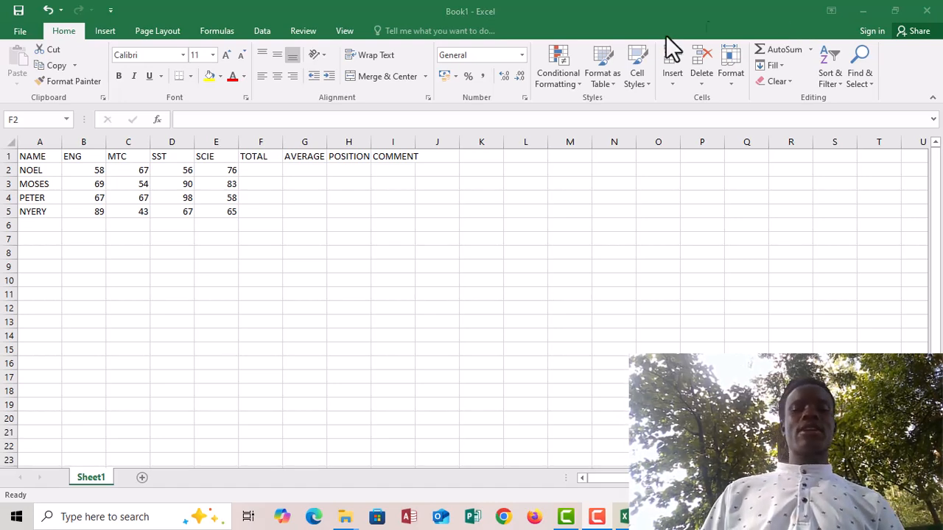
Total the first student's marks in F2 with =SUM(B2:E2) and copy the formula down to F5.
left_click(265, 169)
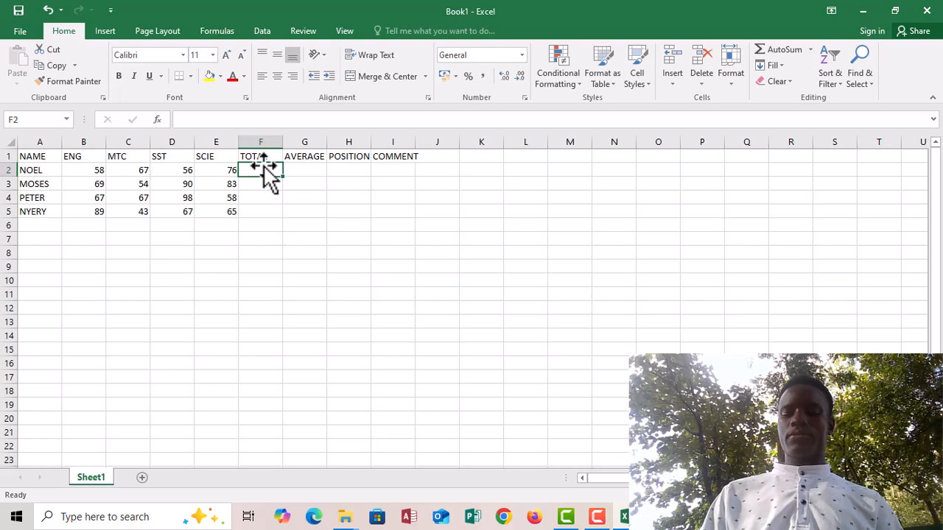
type("=")
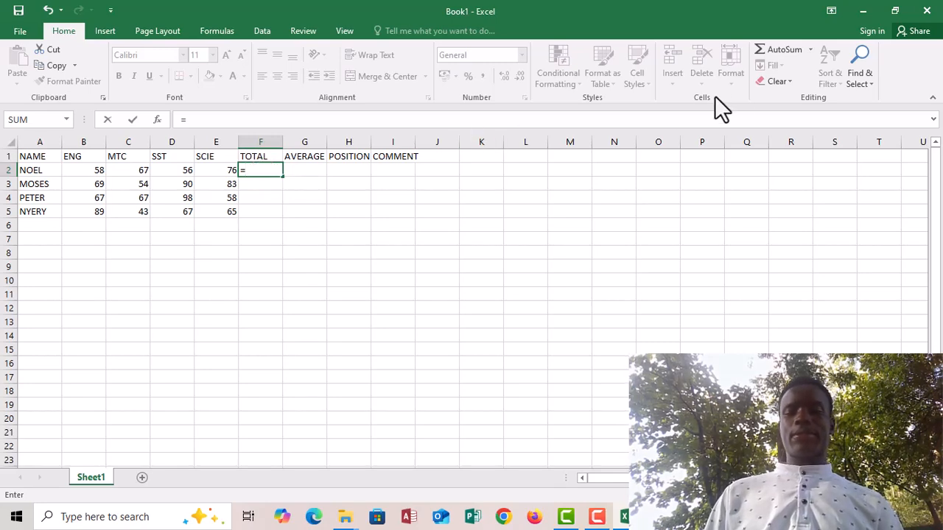
left_click(805, 24)
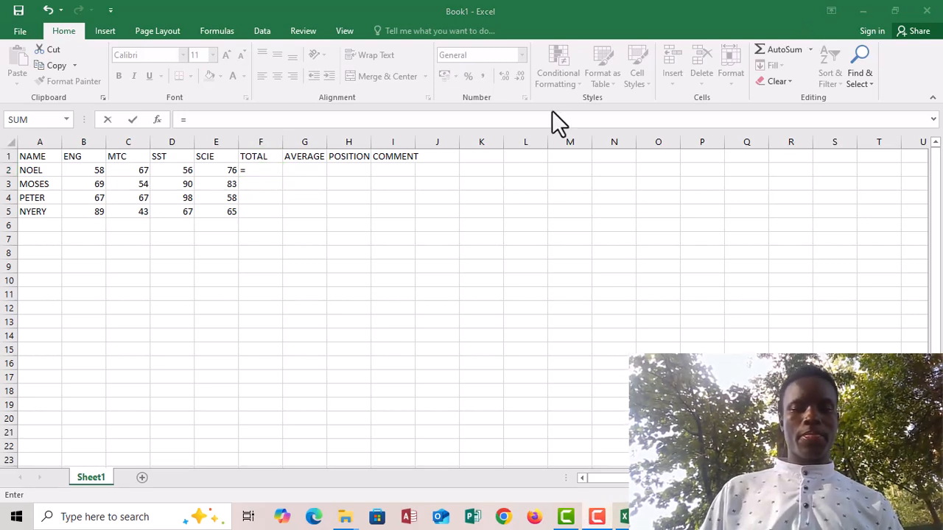
left_click(266, 171)
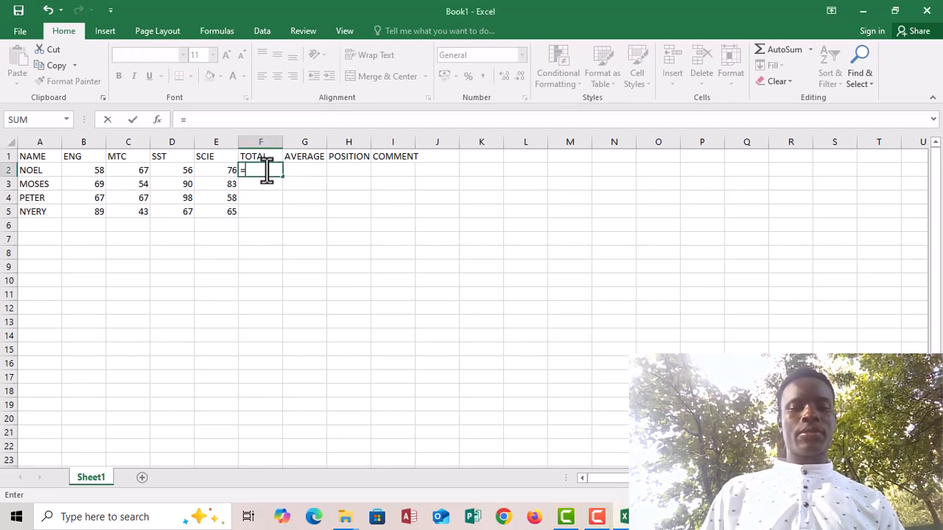
type("SU")
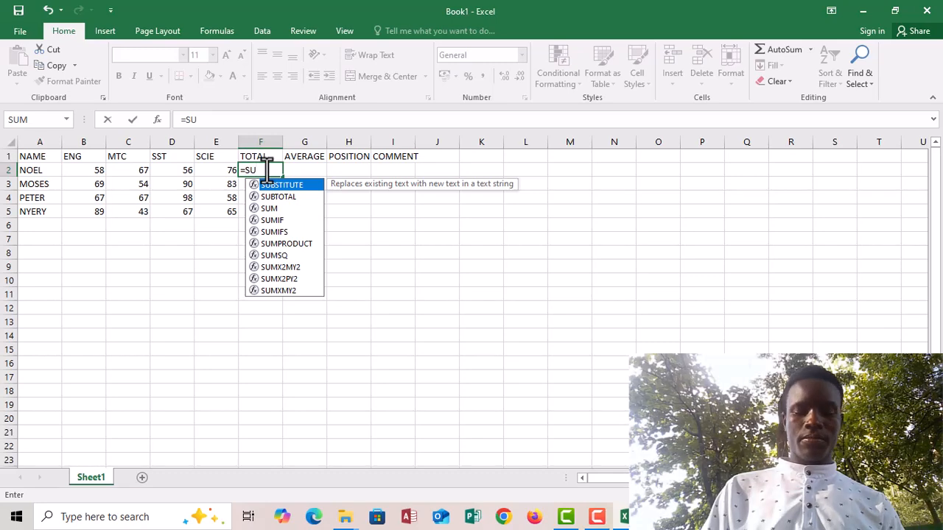
type("M")
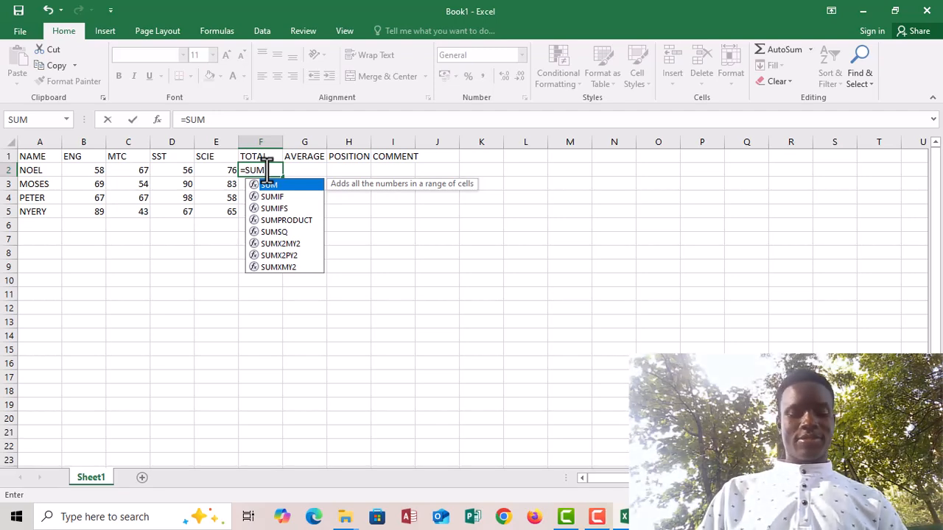
type("(")
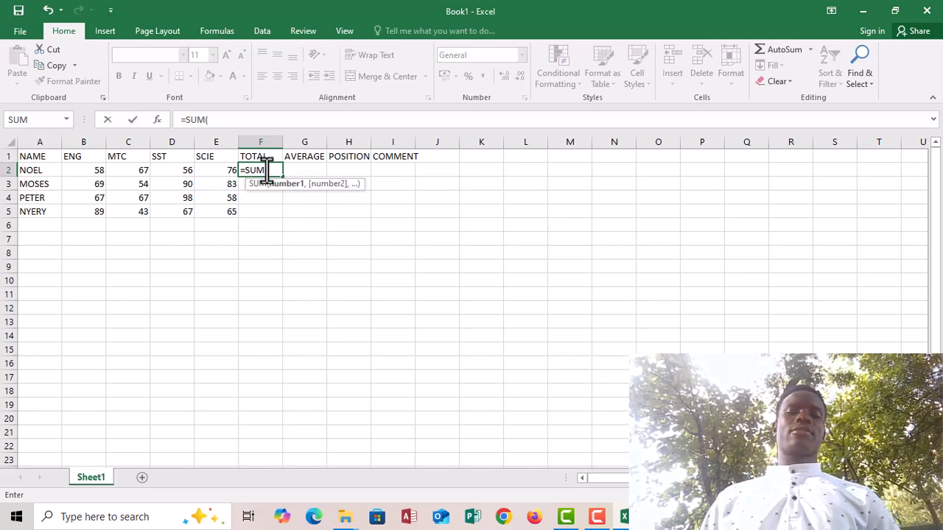
left_click(81, 170)
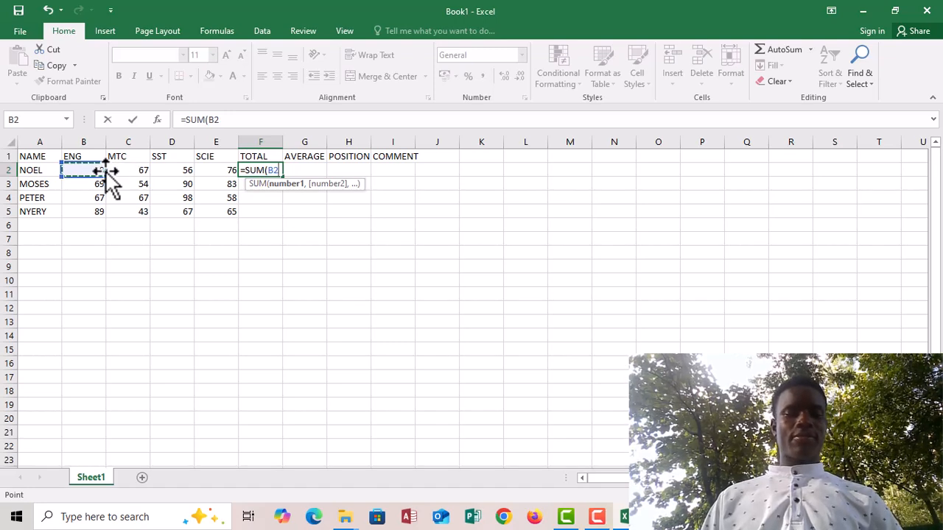
left_click_drag(92, 170, 202, 170)
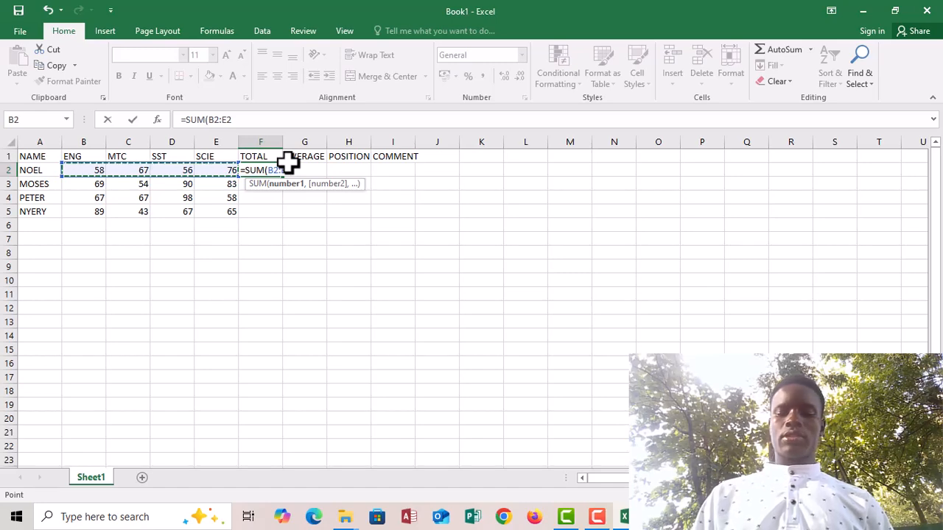
type(")")
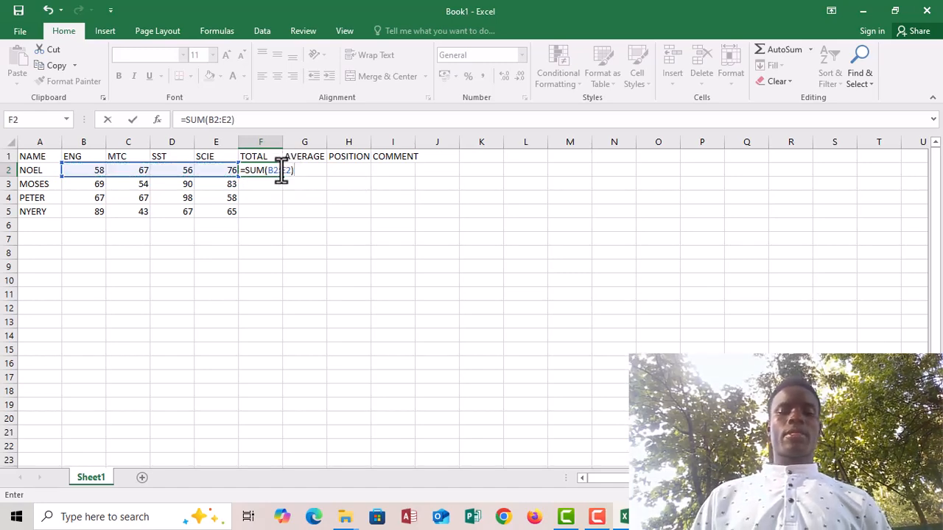
key("Return")
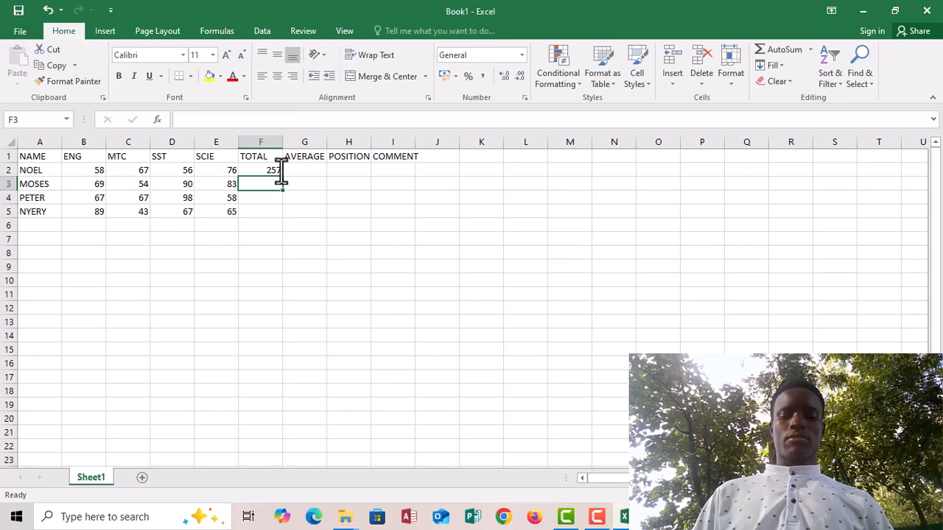
left_click(278, 171)
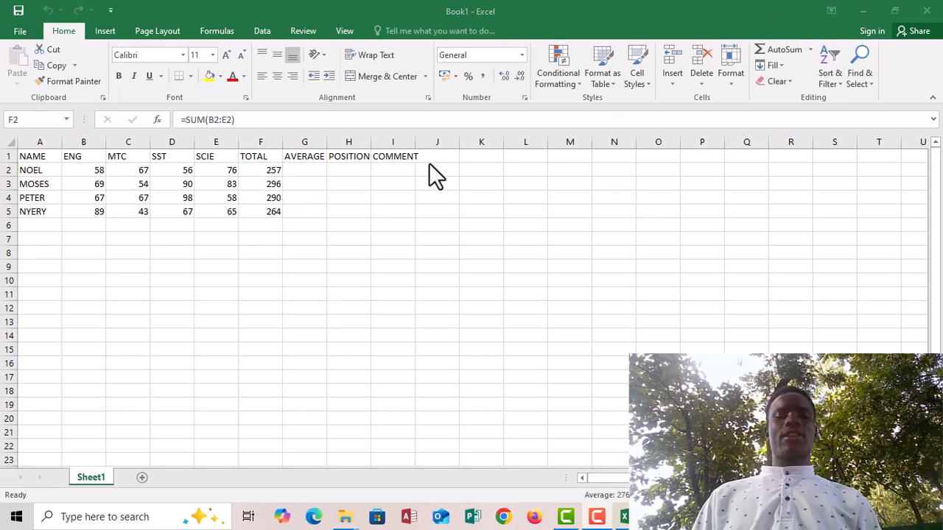
Calculate the first student's average mark in G2 with the formula =AVERAGE(B2:E2).
left_click(299, 167)
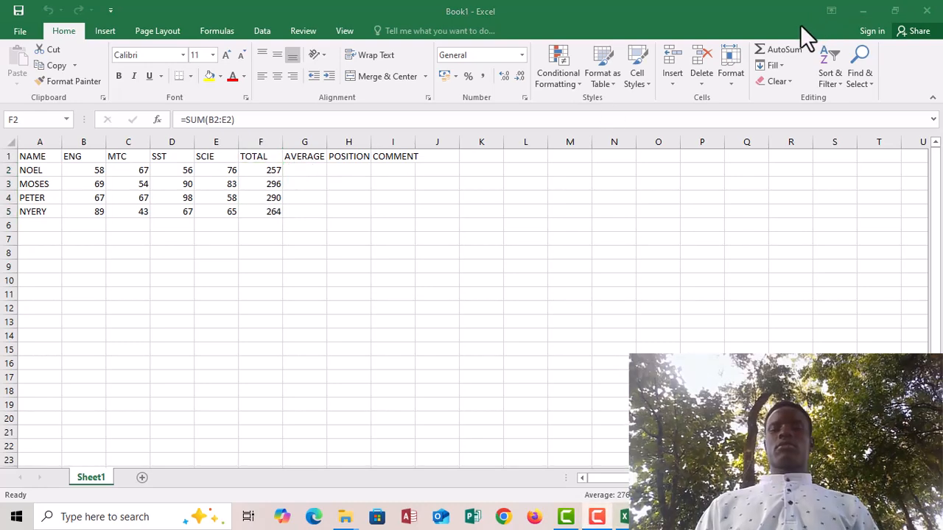
left_click(304, 165)
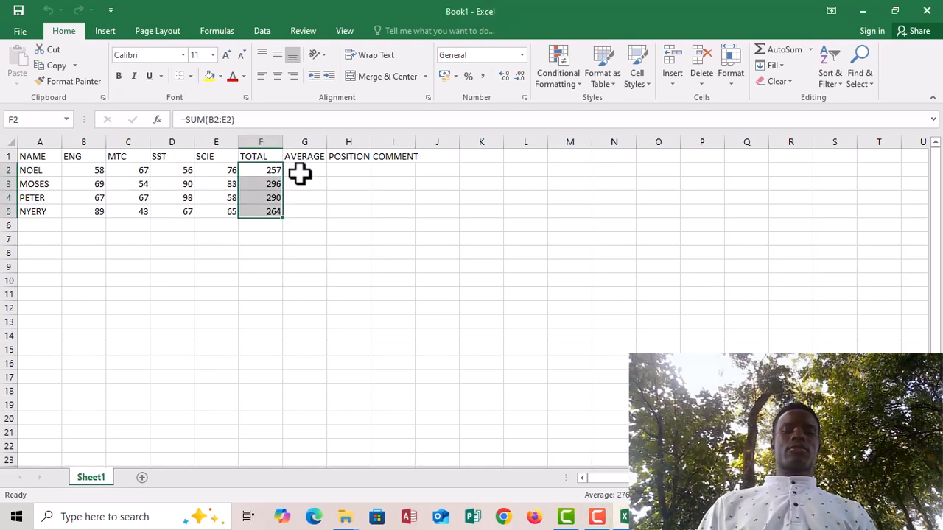
left_click(306, 168)
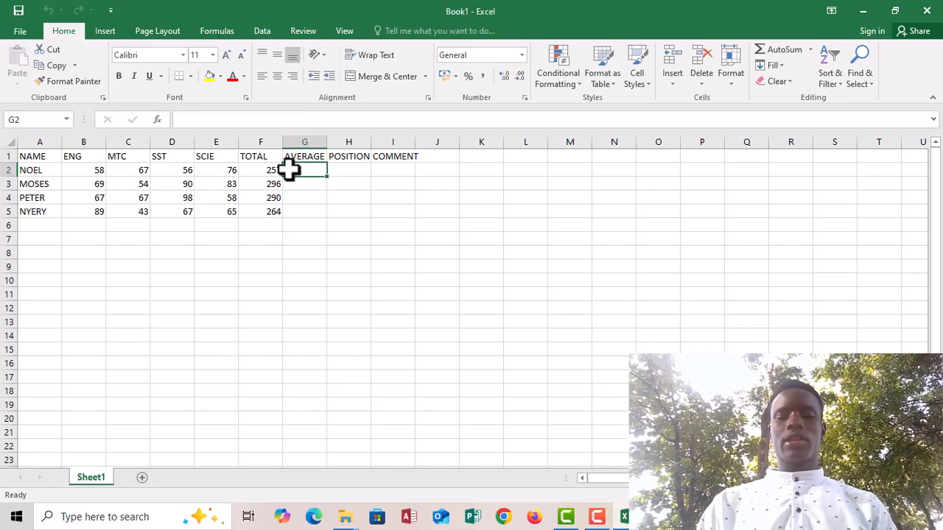
type("=")
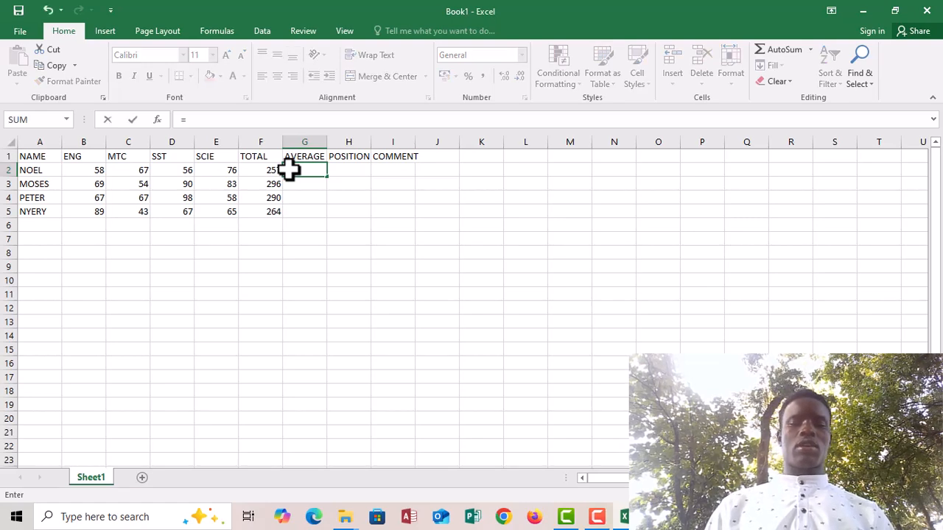
type("A")
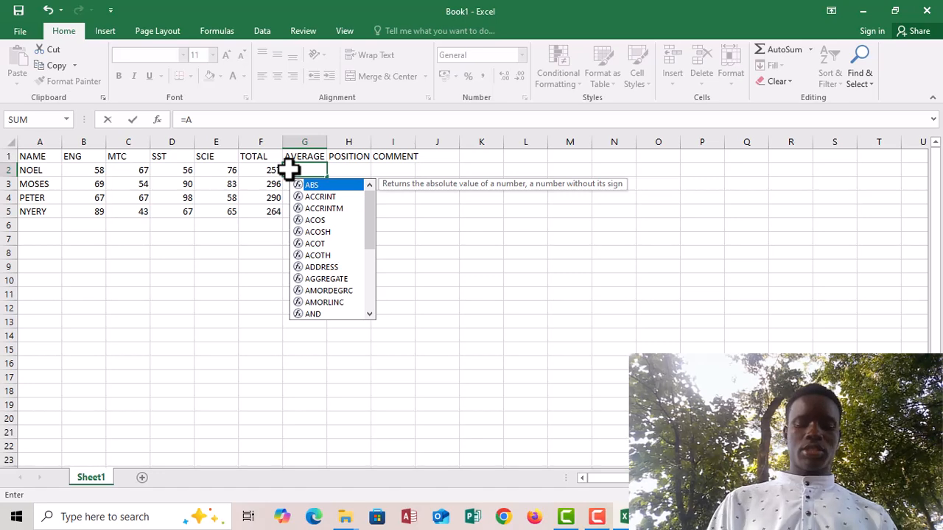
type("V")
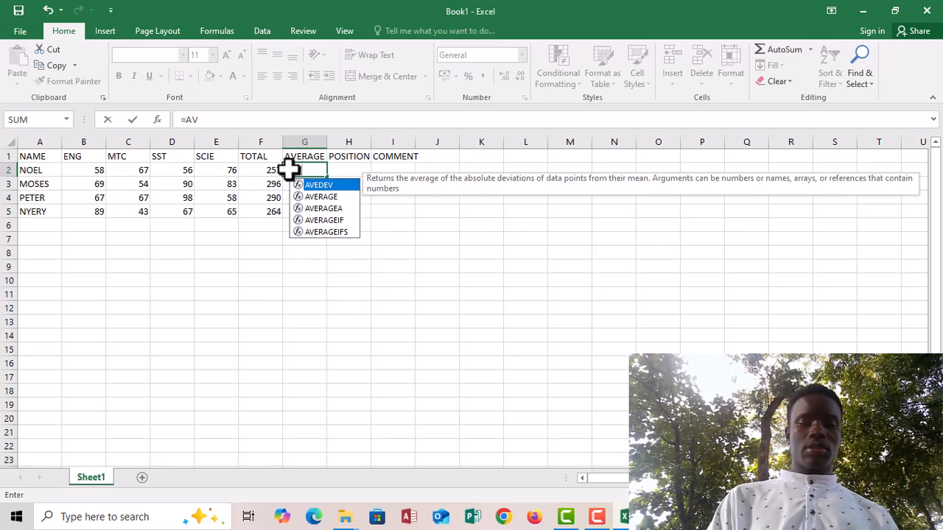
left_click(315, 196)
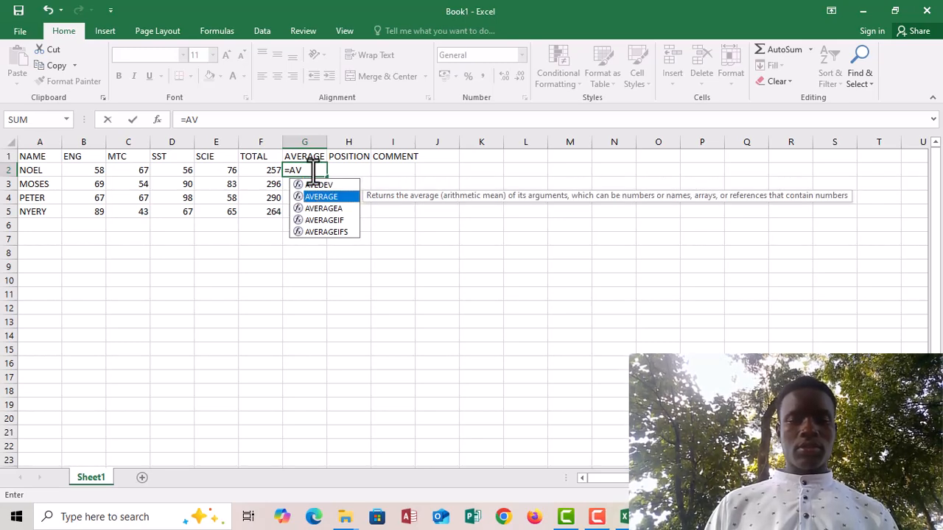
left_click(302, 170)
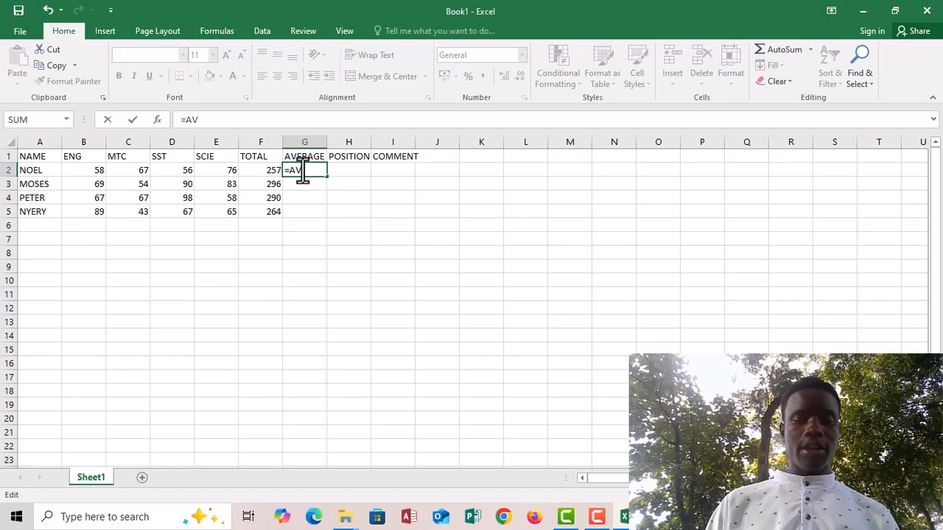
type("ERA")
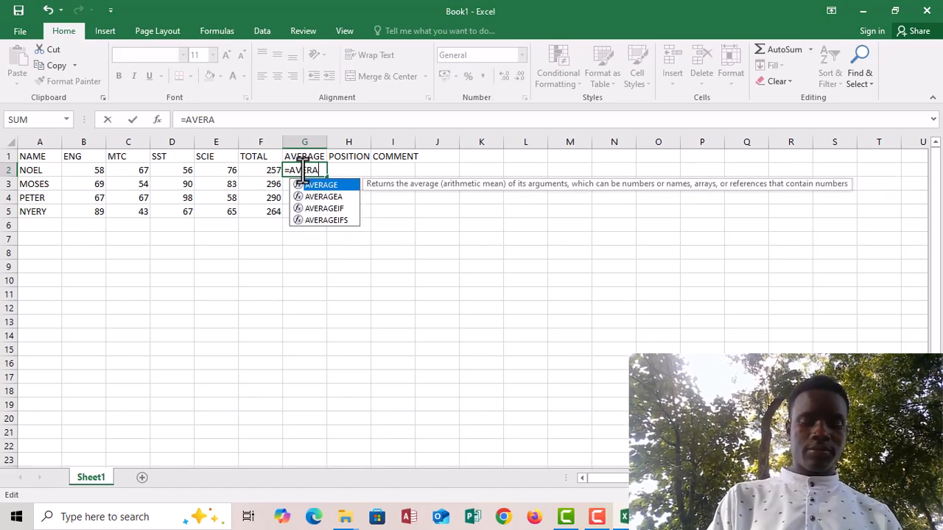
type("GE")
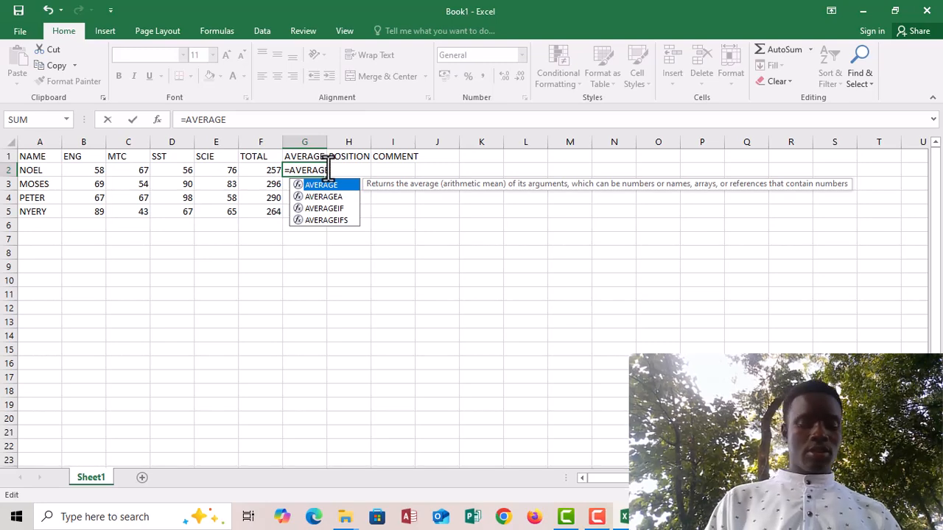
type("(")
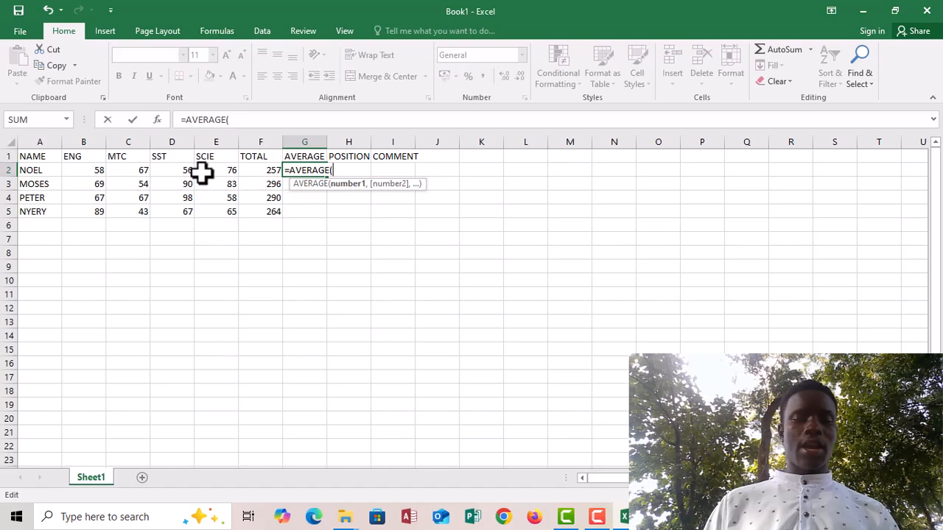
left_click(89, 170)
left_click_drag(89, 170, 199, 173)
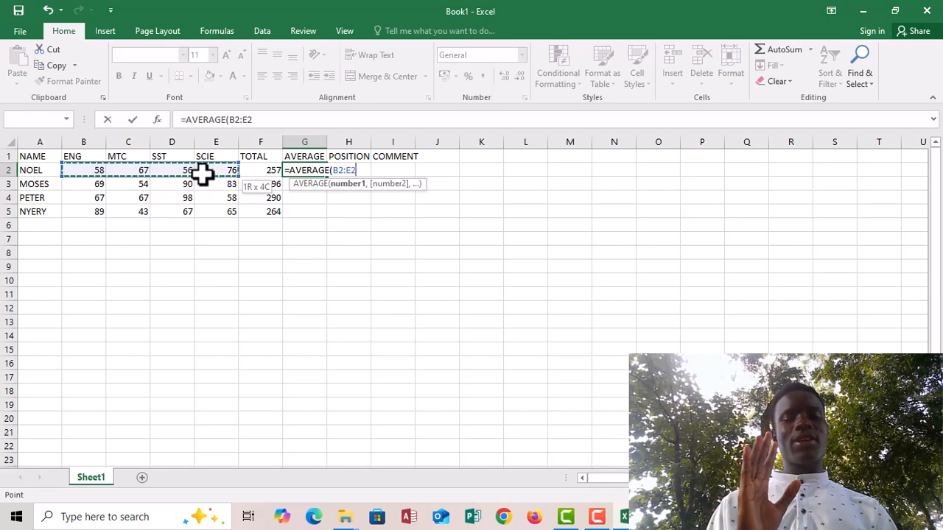
left_click_drag(202, 173, 202, 173)
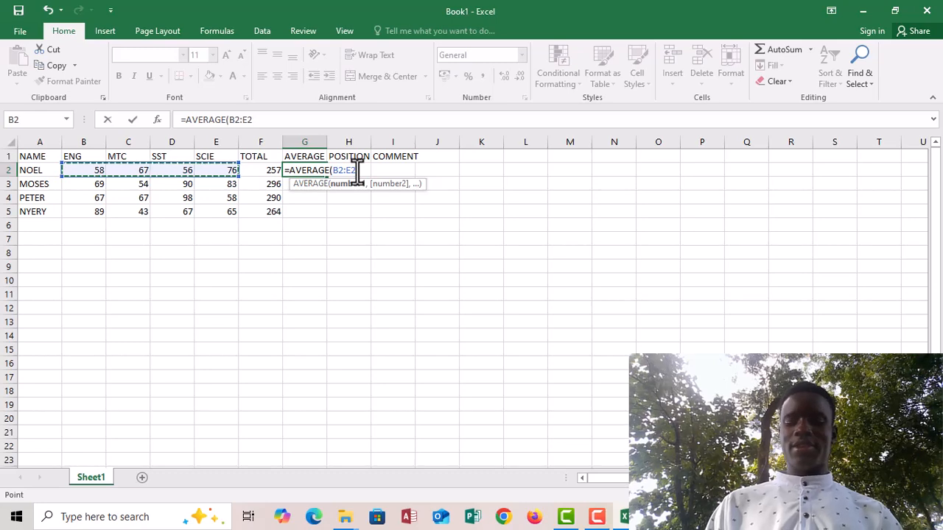
type(")")
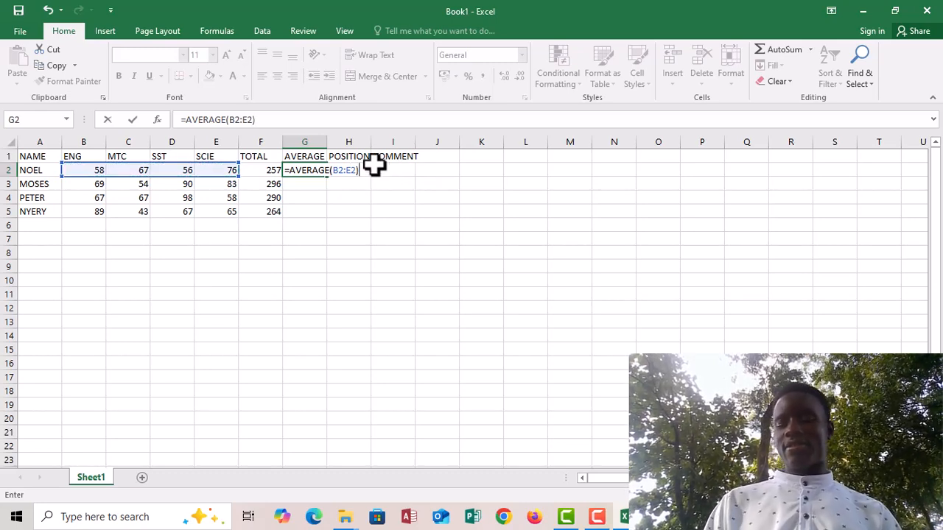
key("Return")
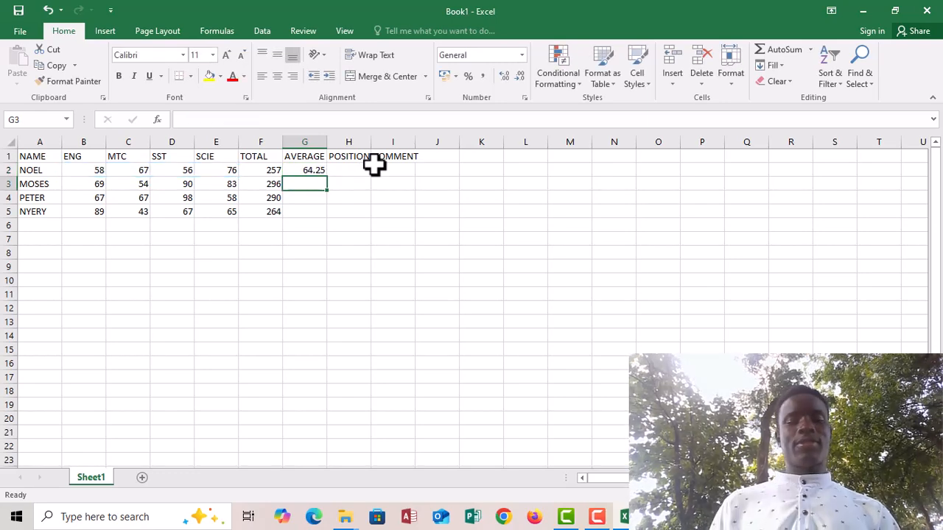
Copy the average formula from G2 down to G5 for the remaining students.
left_click(322, 171)
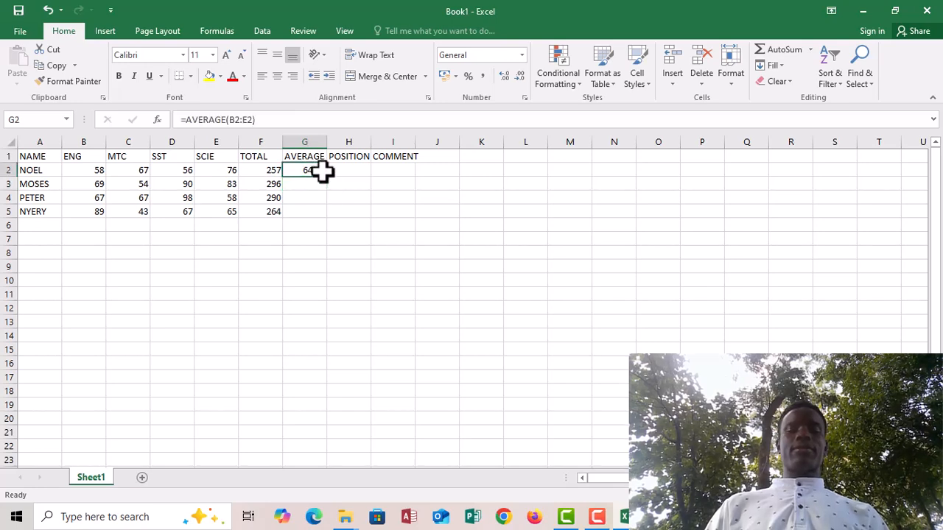
left_click_drag(327, 176, 328, 176)
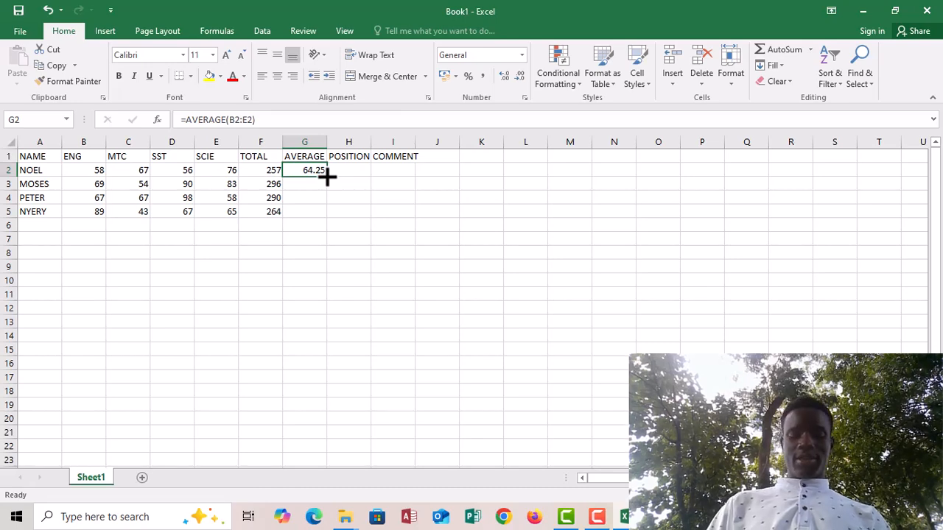
double_click(327, 176)
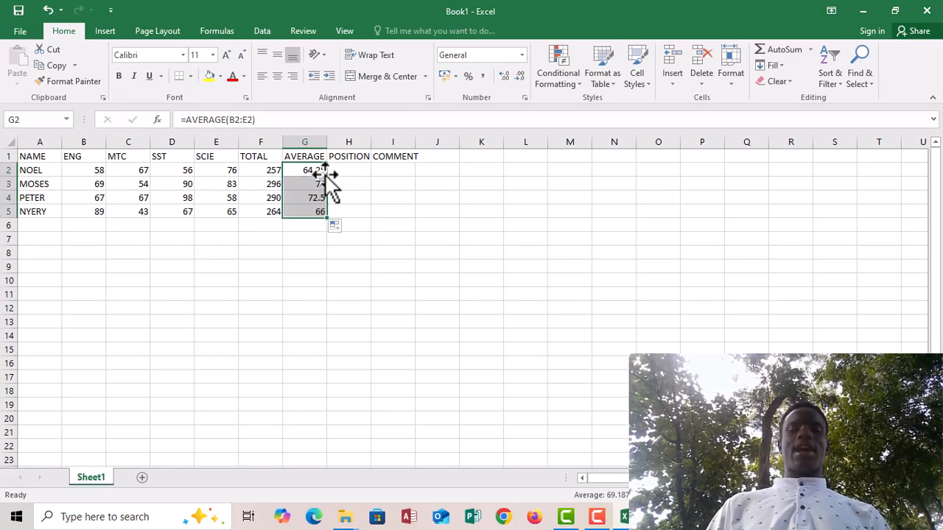